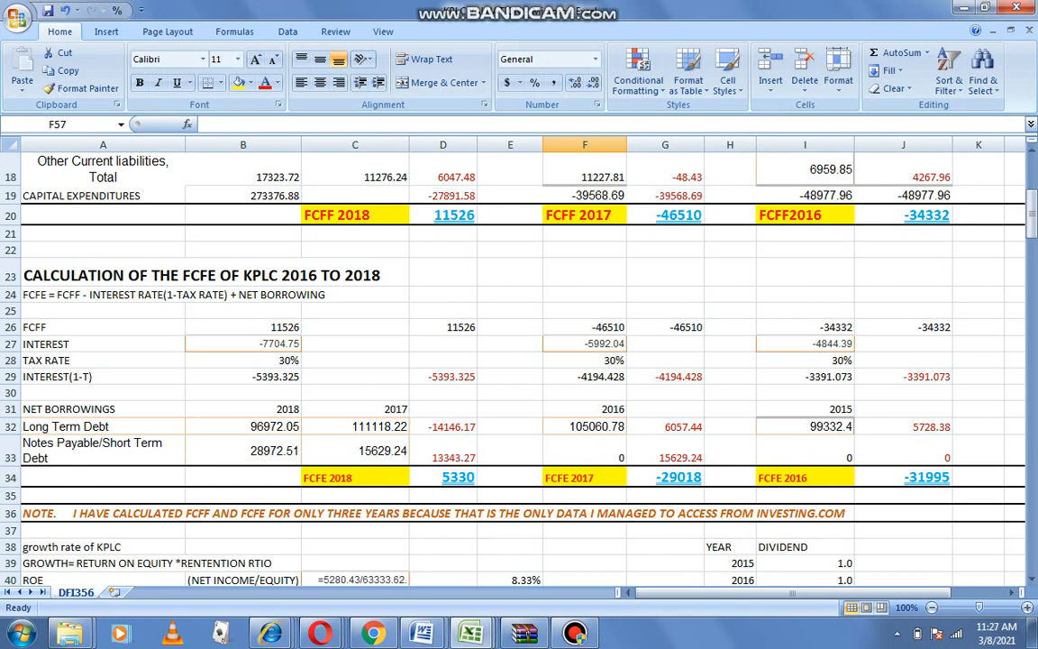
Step: Switch from the KPLC valuation to the Book1-PRESE workbook and review its discounting rate notes on WACC, Ke and CAPM
left_click(356, 478)
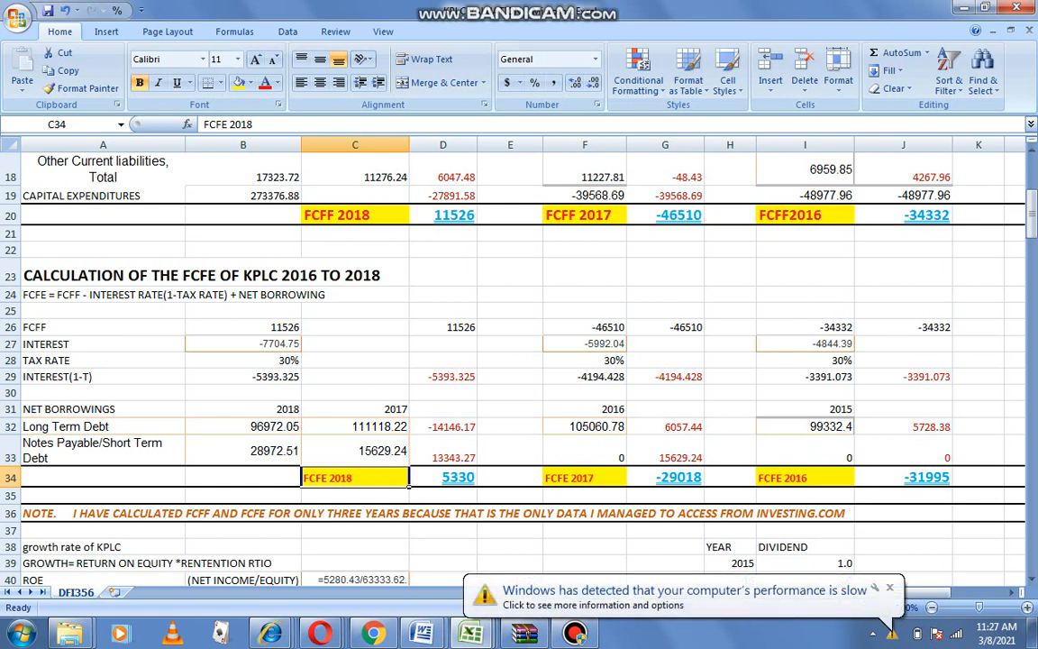
mouse_move(471, 634)
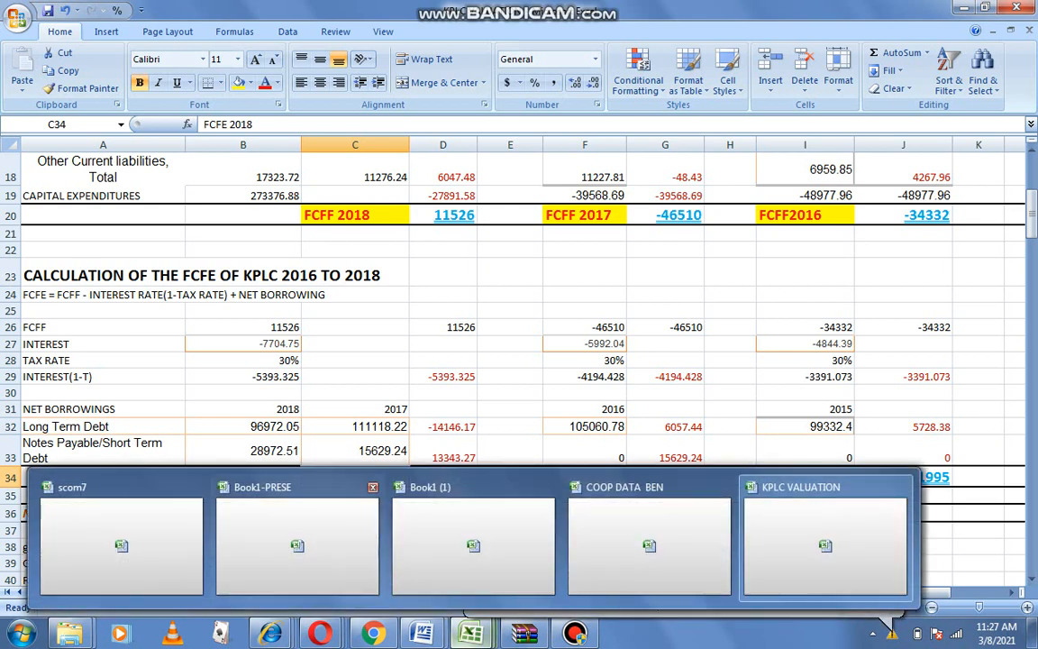
left_click(298, 545)
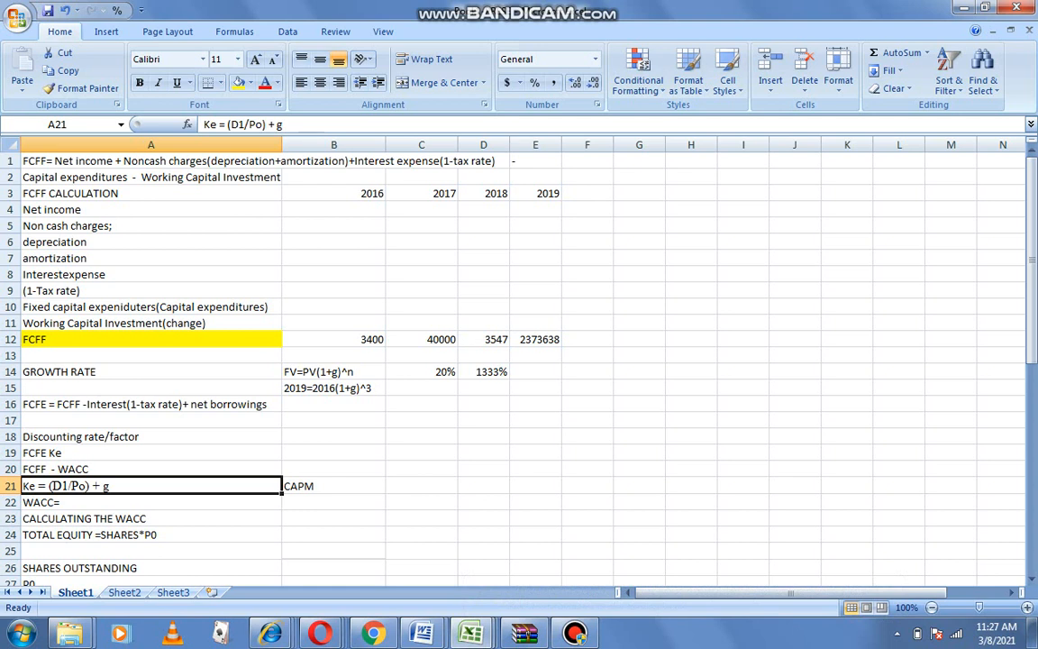
left_click(152, 437)
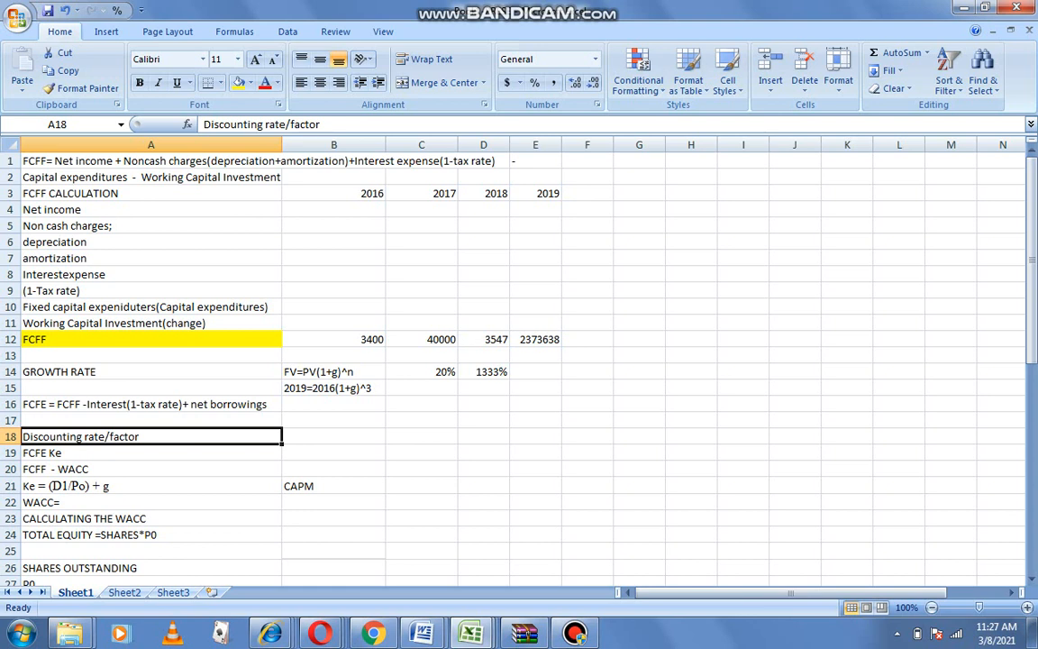
left_click(151, 470)
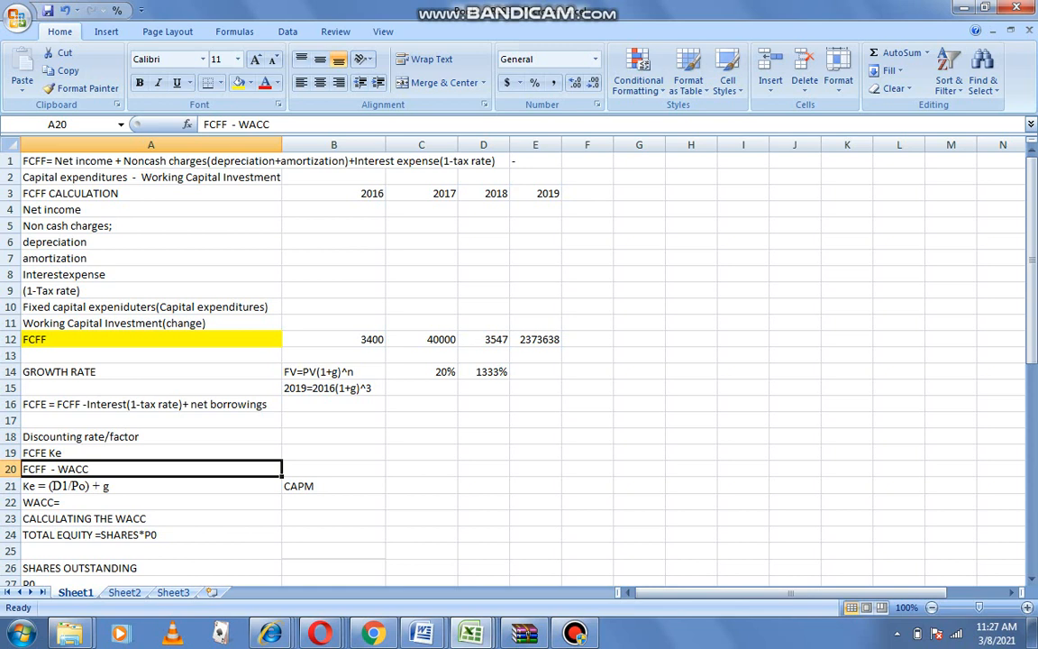
left_click(151, 486)
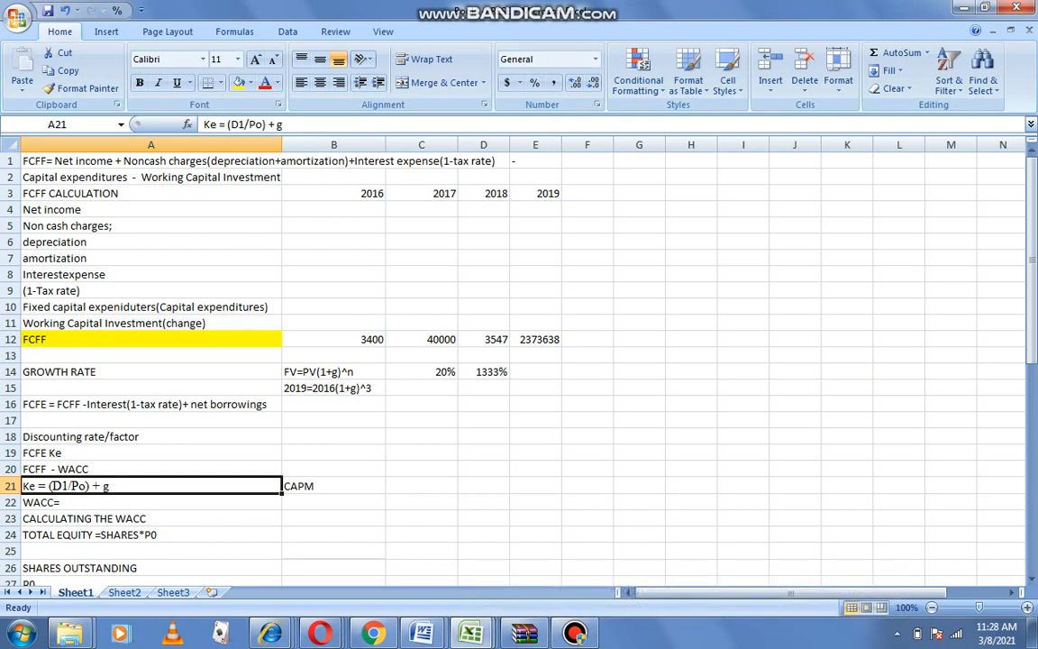
left_click(334, 486)
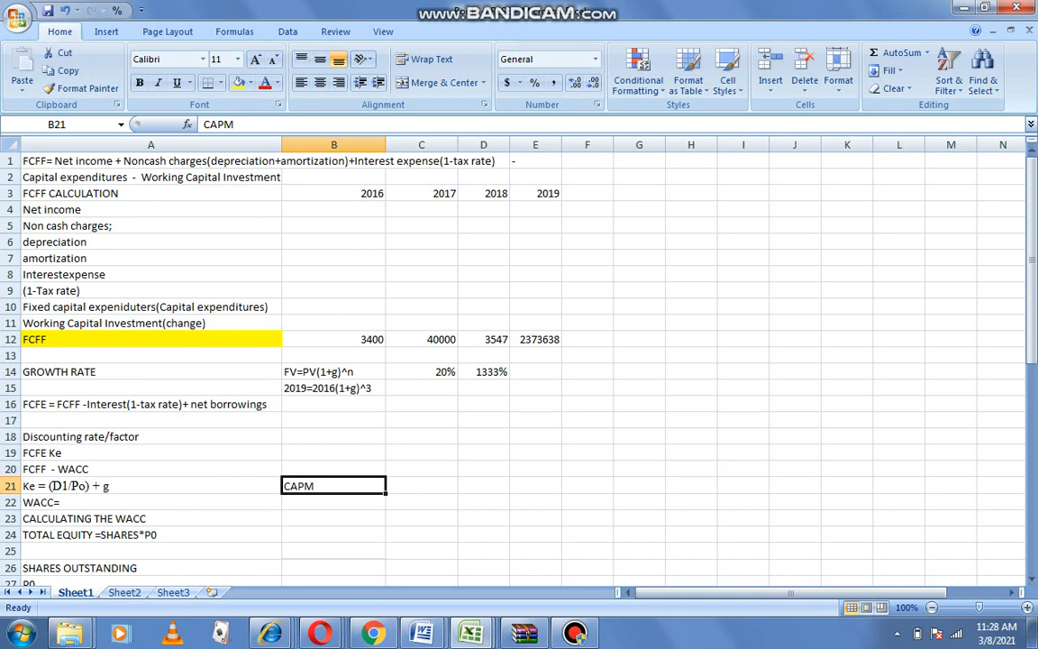
Step: Switch to the scom7 workbook and review the dividend discount model on Sheet2, from the dividend history to the projected earnings
mouse_move(469, 633)
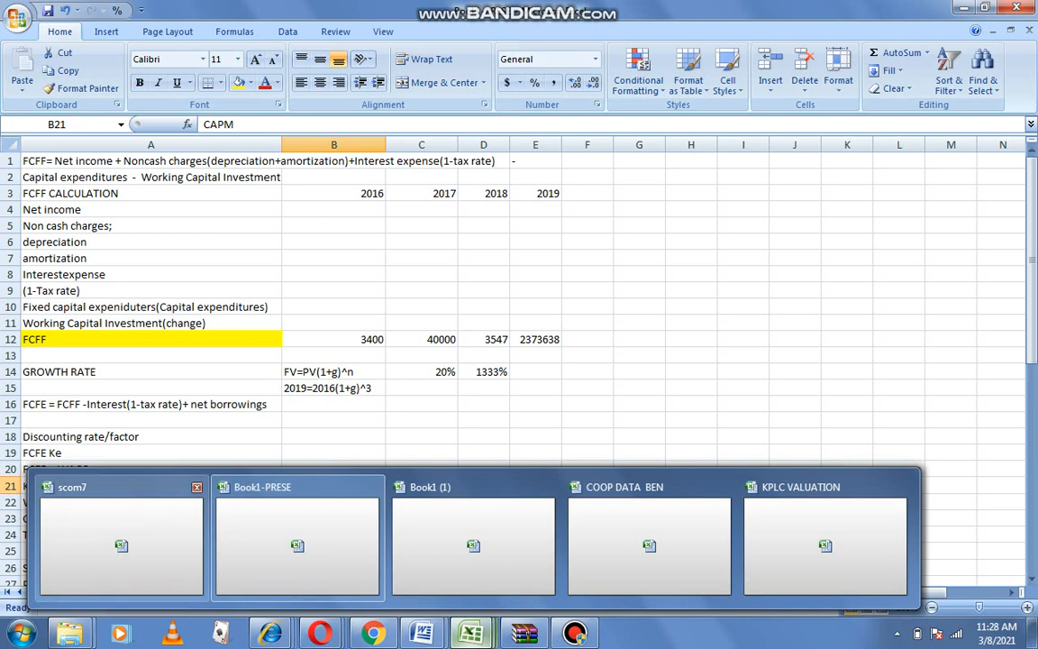
left_click(122, 536)
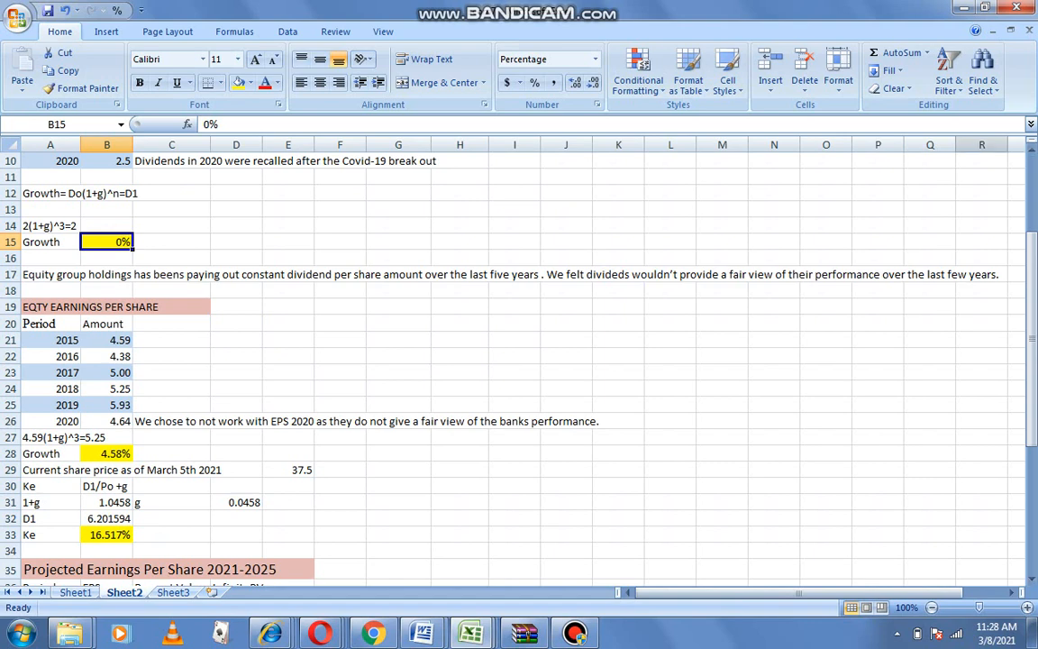
scroll(469, 361, "up", 3)
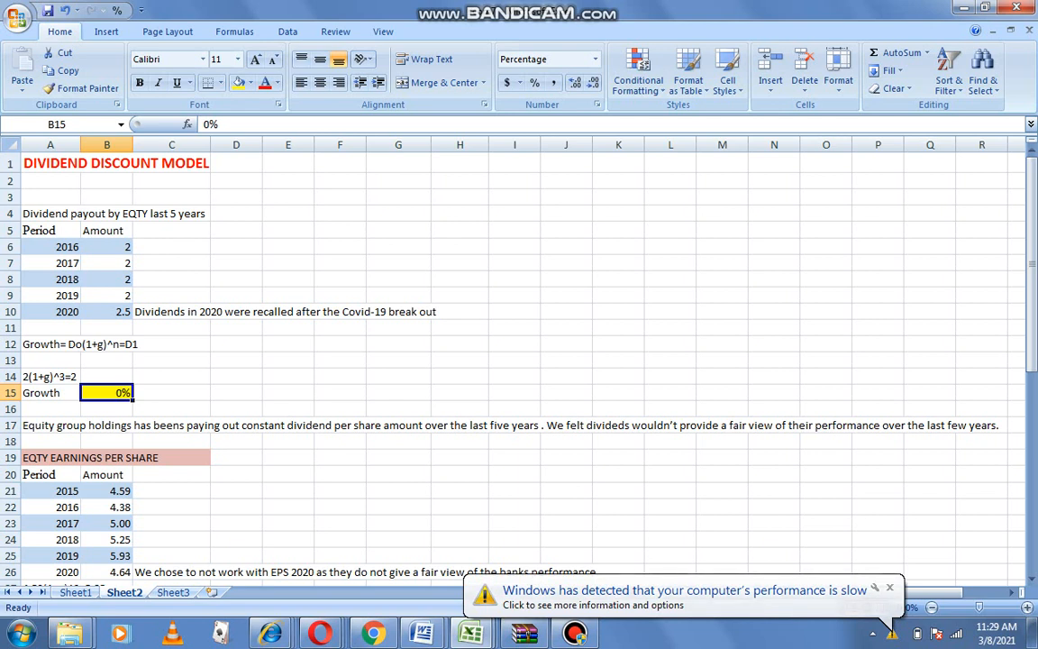
left_click(890, 588)
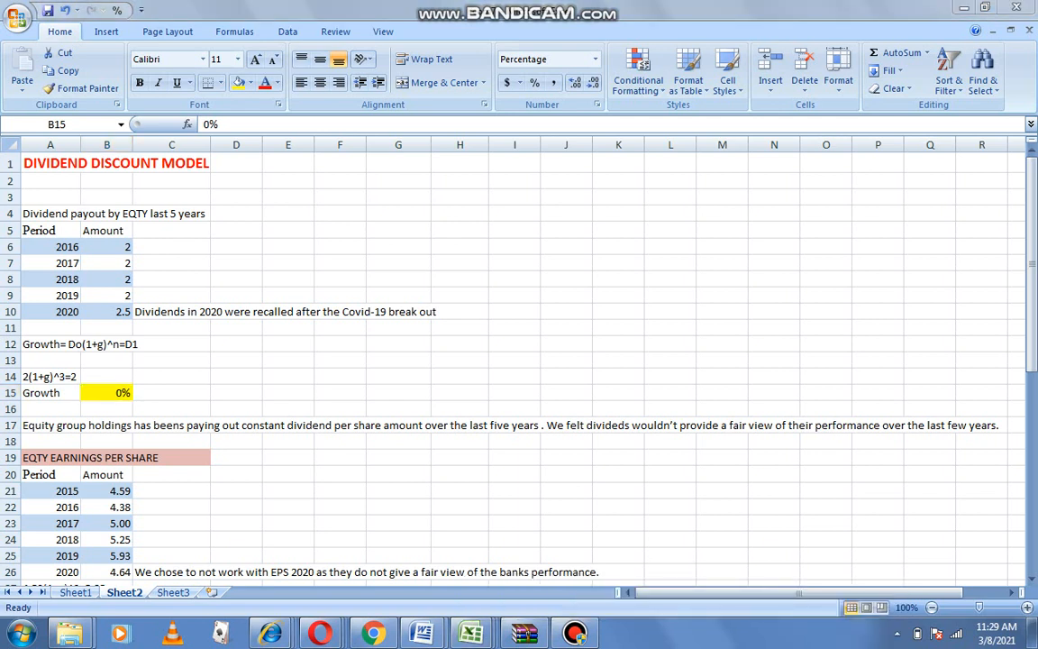
scroll(462, 361, "down", 2)
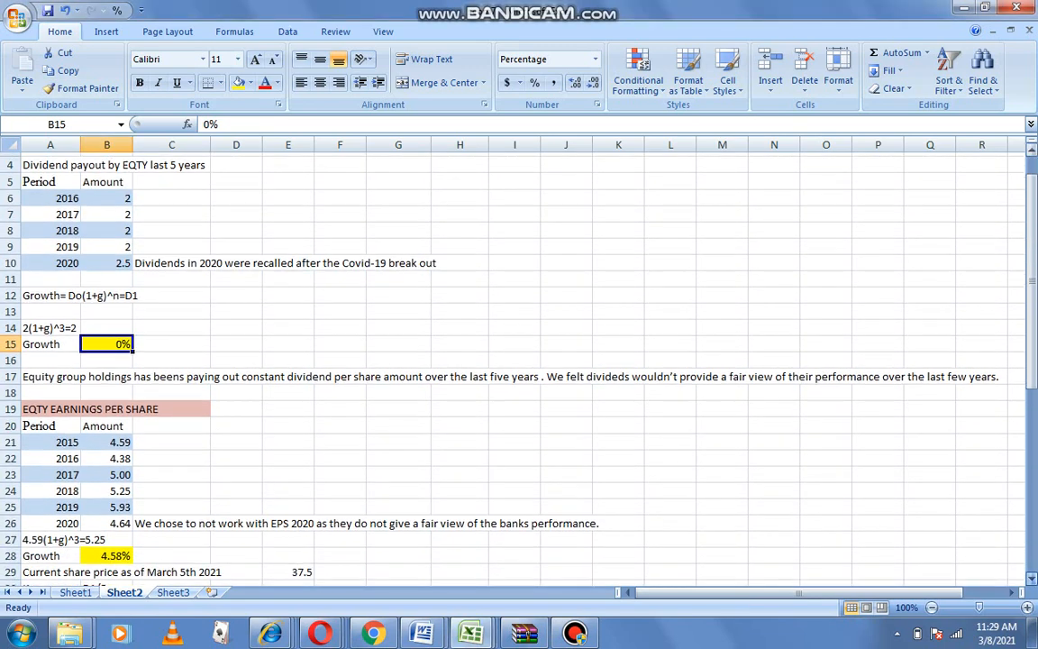
scroll(514, 361, "down", 3)
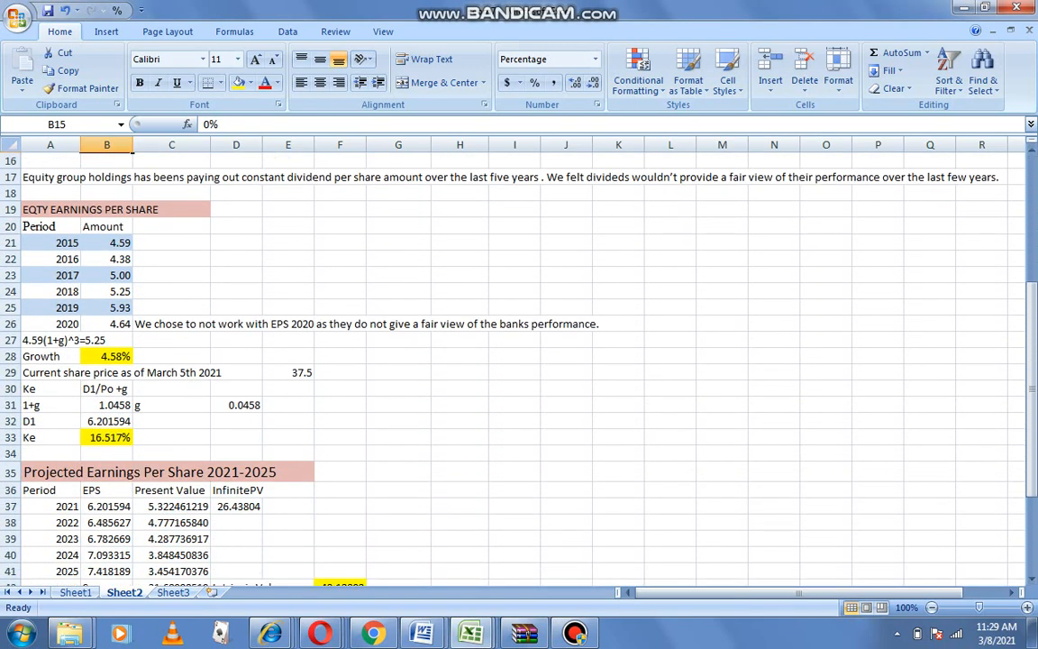
Step: Switch to the Opera browser and open the company profile of SCOM.NR on Reuters
mouse_move(320, 634)
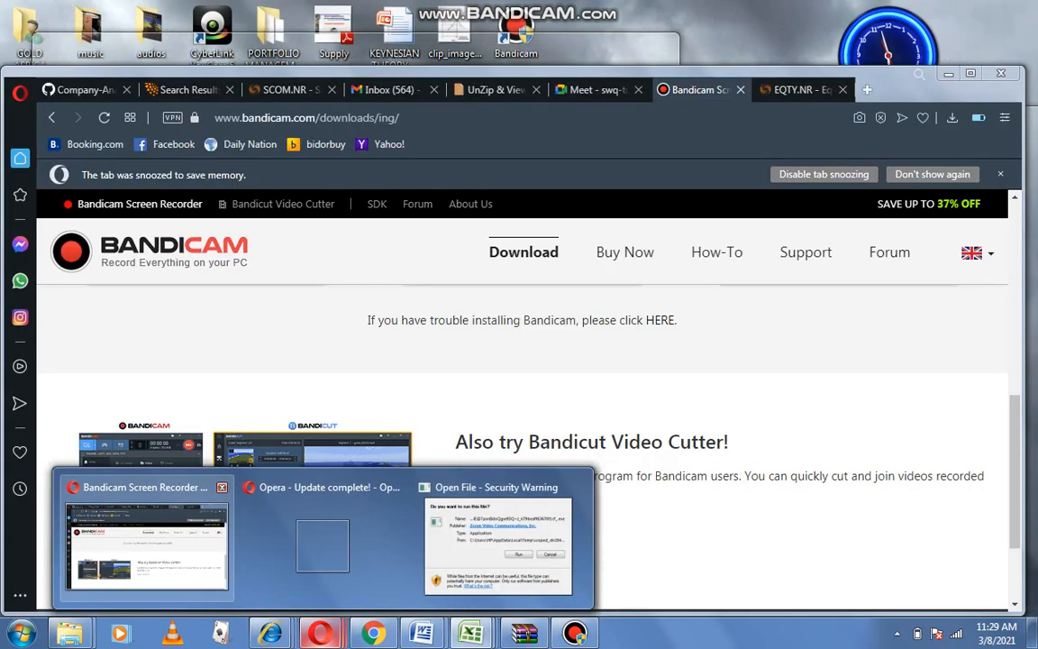
left_click(109, 512)
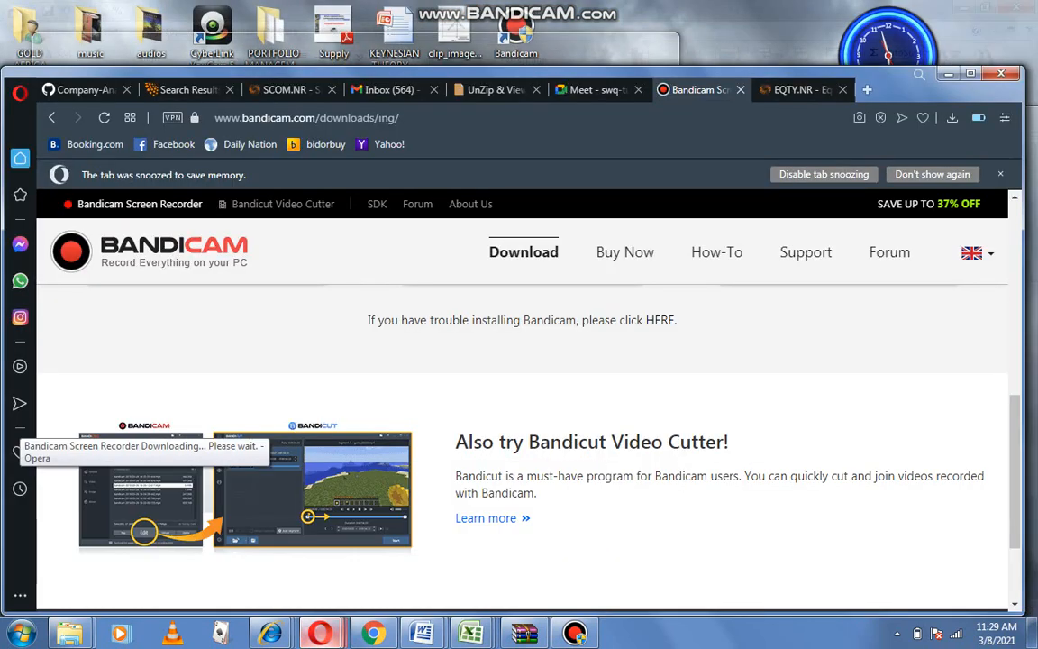
left_click(290, 90)
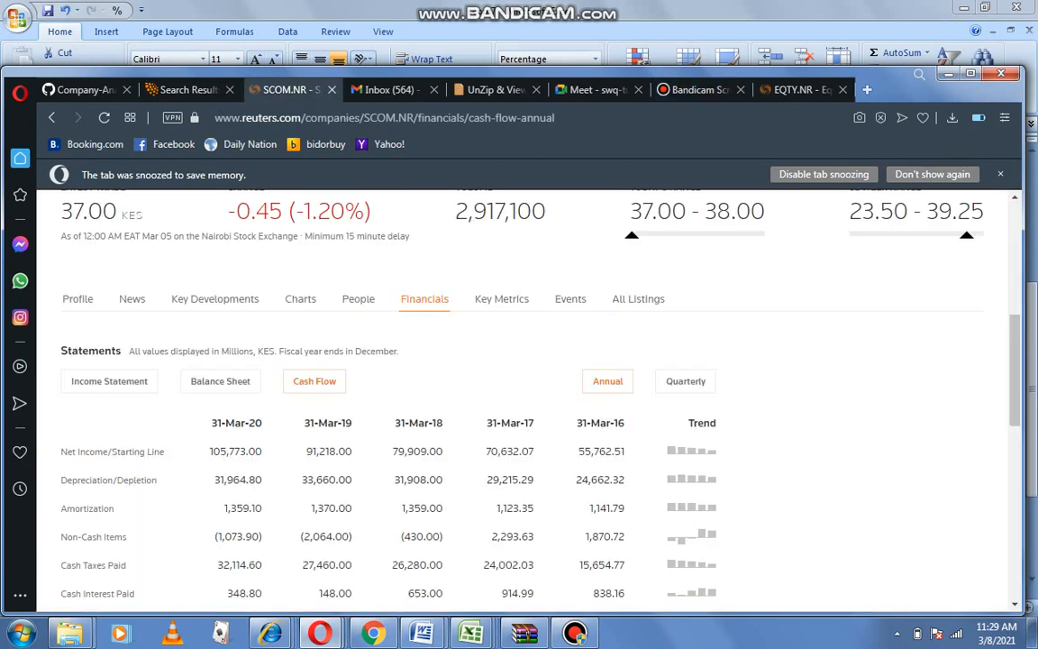
left_click(78, 299)
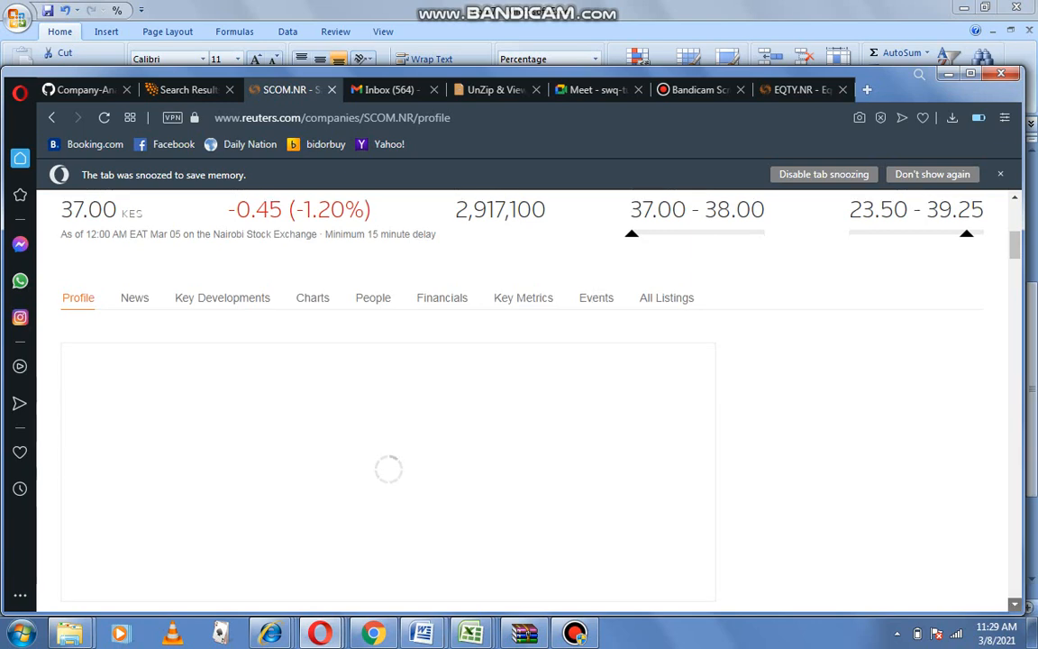
Step: Examine Safaricom's share data, key stats, company description and latest news on the profile page, ending at the latest trade price
scroll(388, 397, "down", 5)
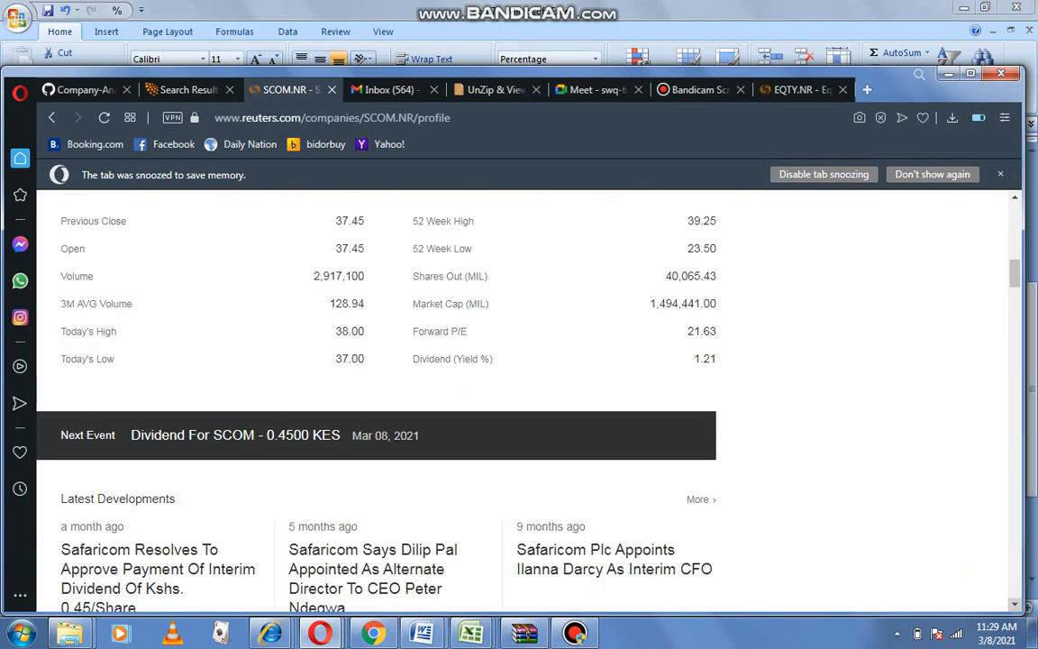
scroll(387, 397, "down", 1)
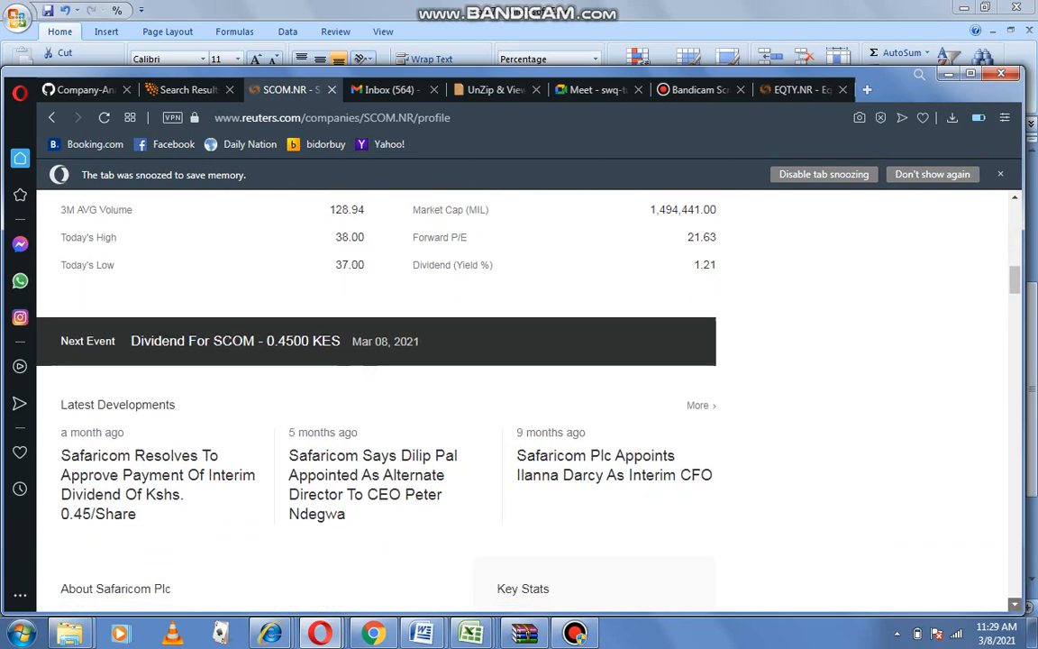
scroll(523, 397, "down", 8)
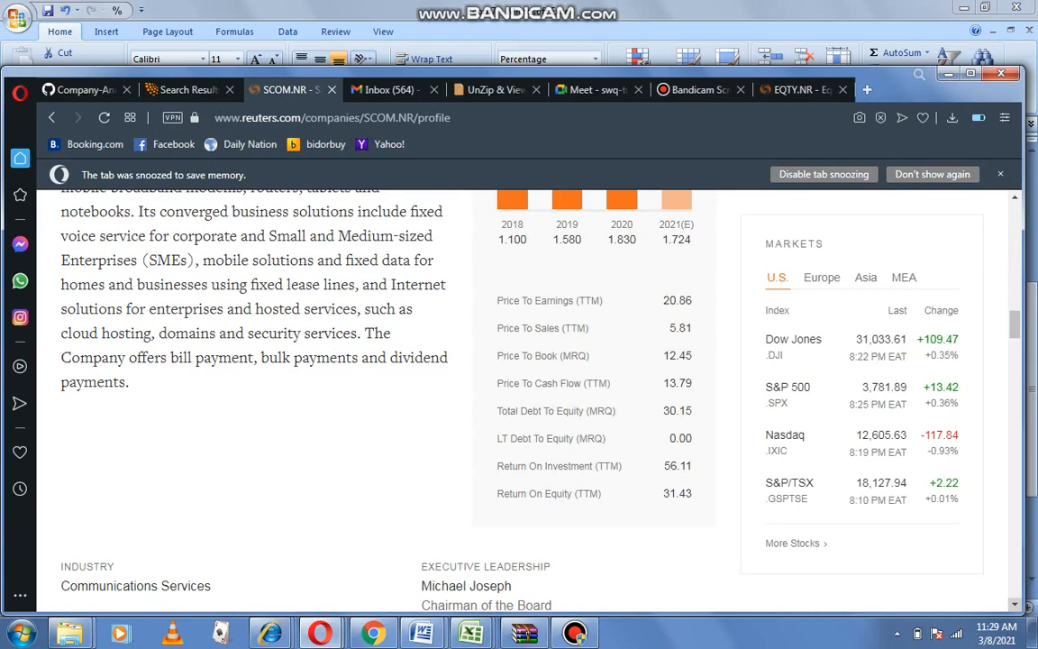
scroll(487, 397, "down", 3)
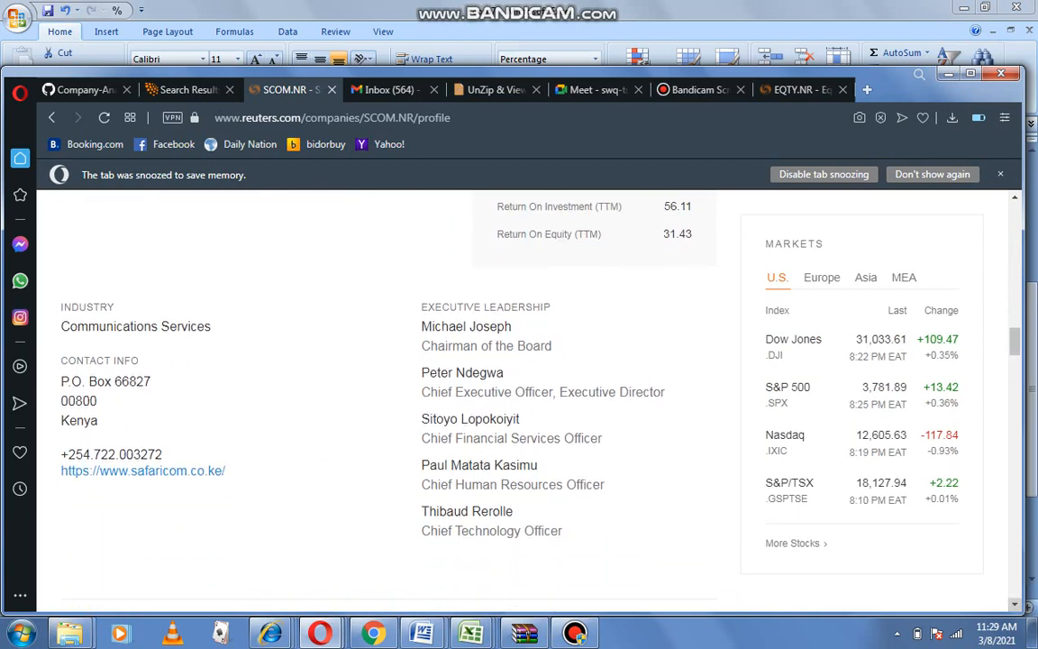
scroll(388, 397, "down", 4)
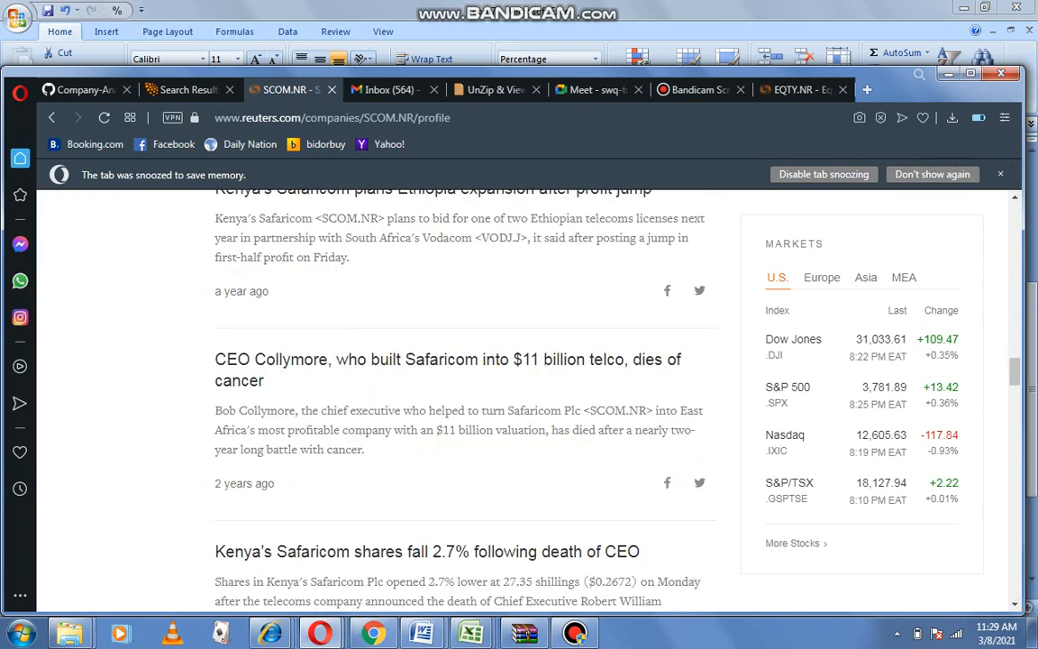
scroll(387, 396, "up", 3)
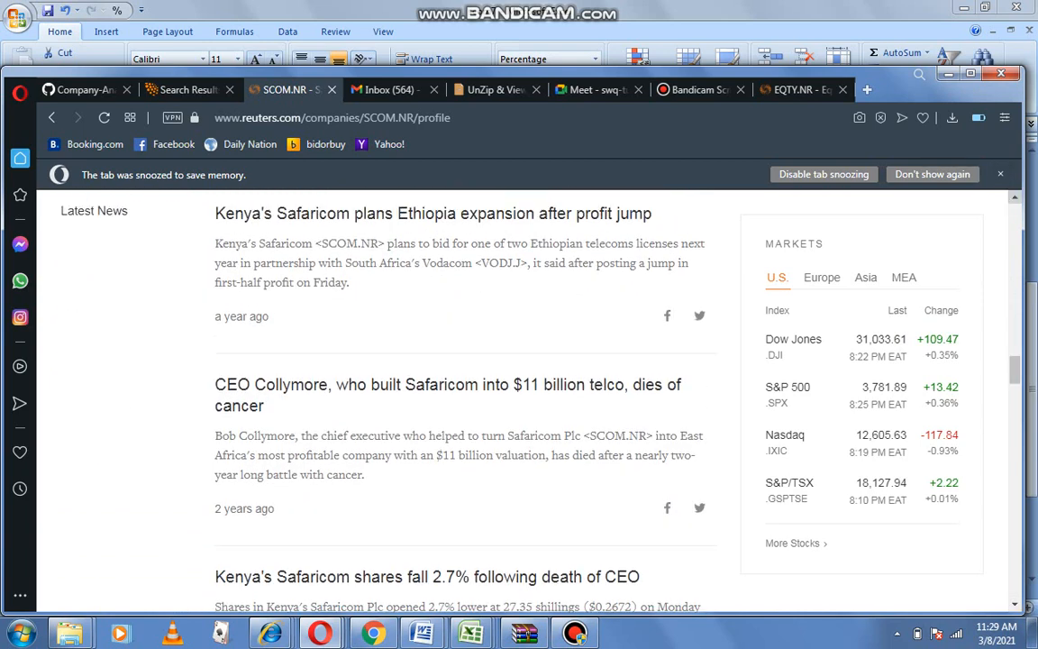
scroll(388, 397, "up", 10)
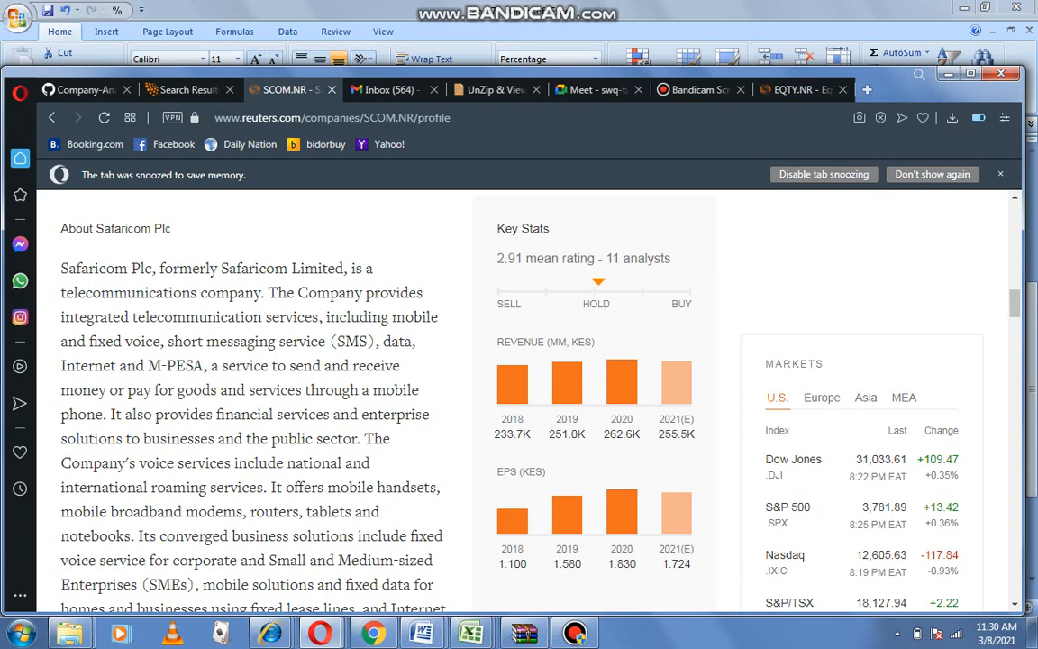
scroll(522, 397, "up", 5)
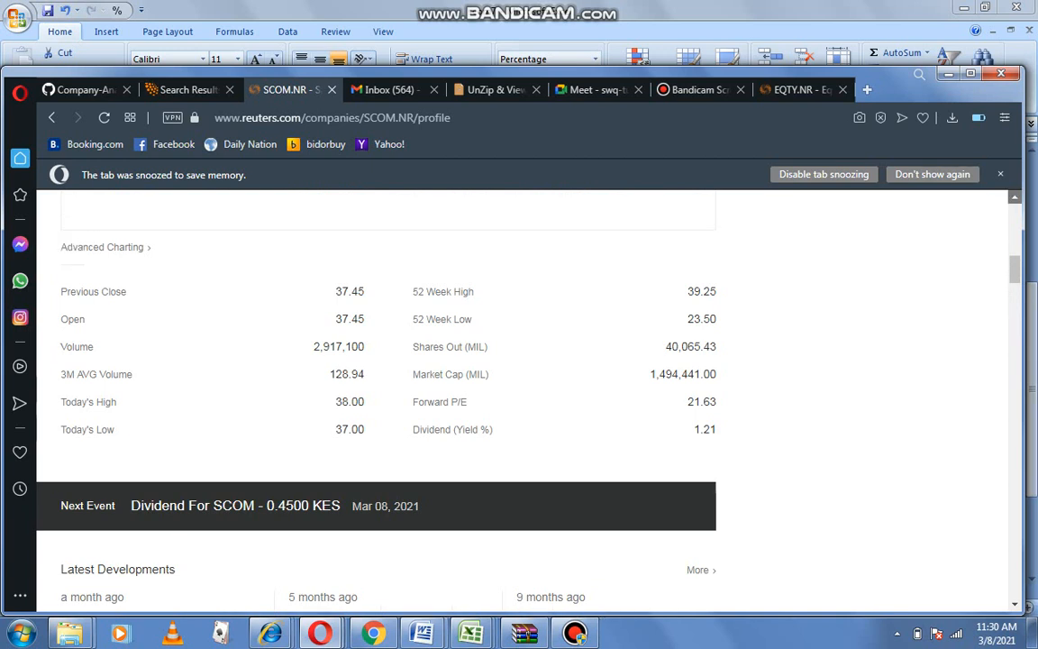
scroll(523, 396, "up", 5)
scroll(523, 397, "up", 2)
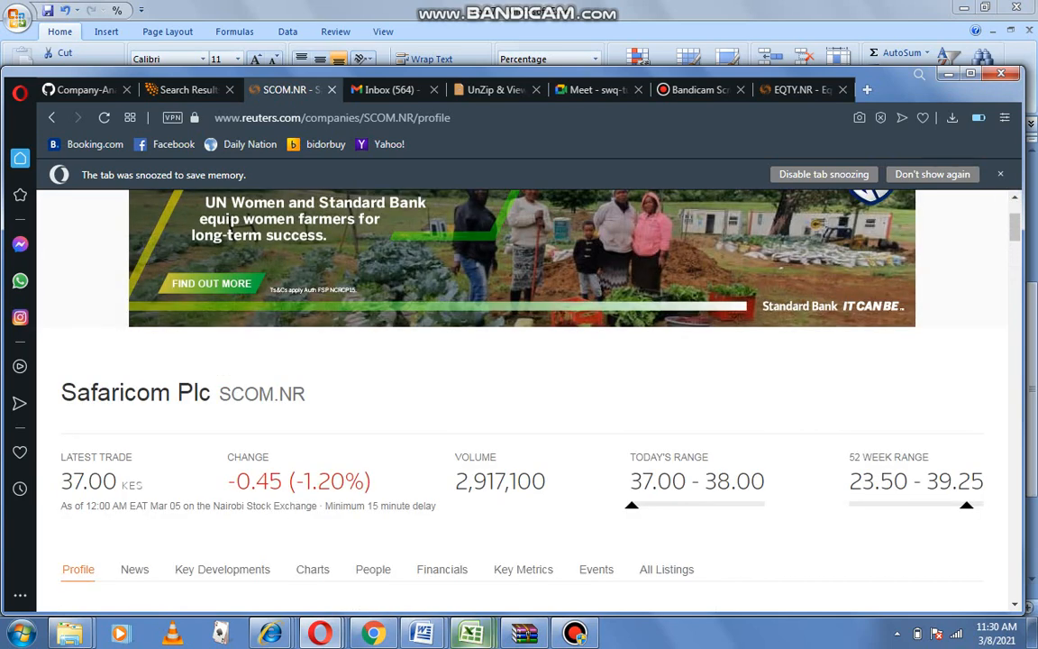
Step: Return to the scom7 workbook in Excel and inspect the cost of equity calculation in rows 30 to 33, including the D1 and Ke formulas
mouse_move(471, 633)
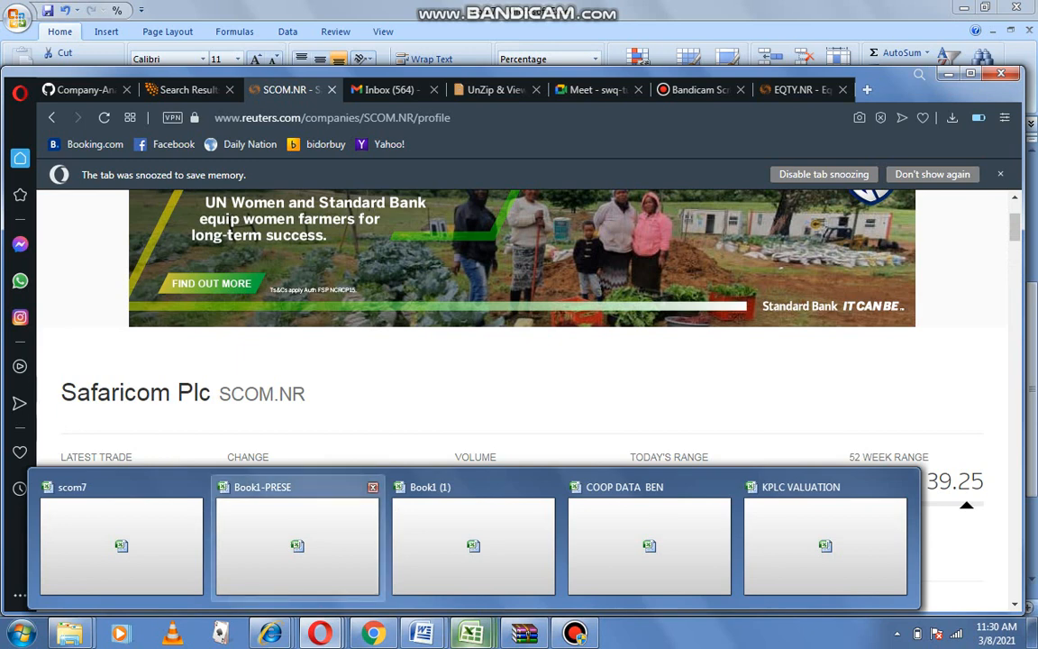
left_click(297, 541)
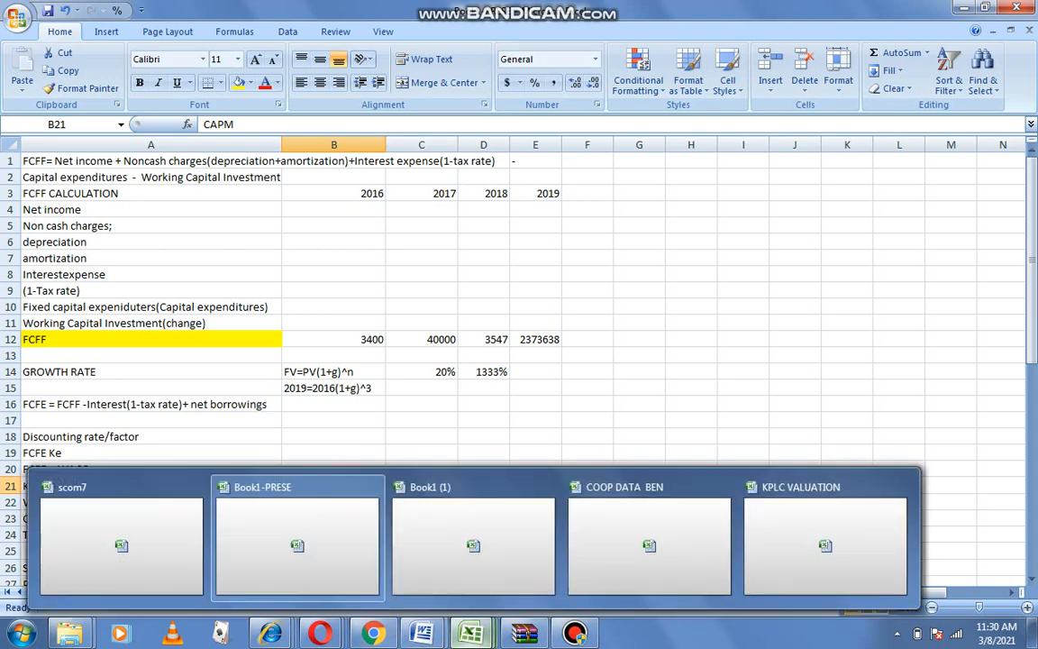
left_click(121, 541)
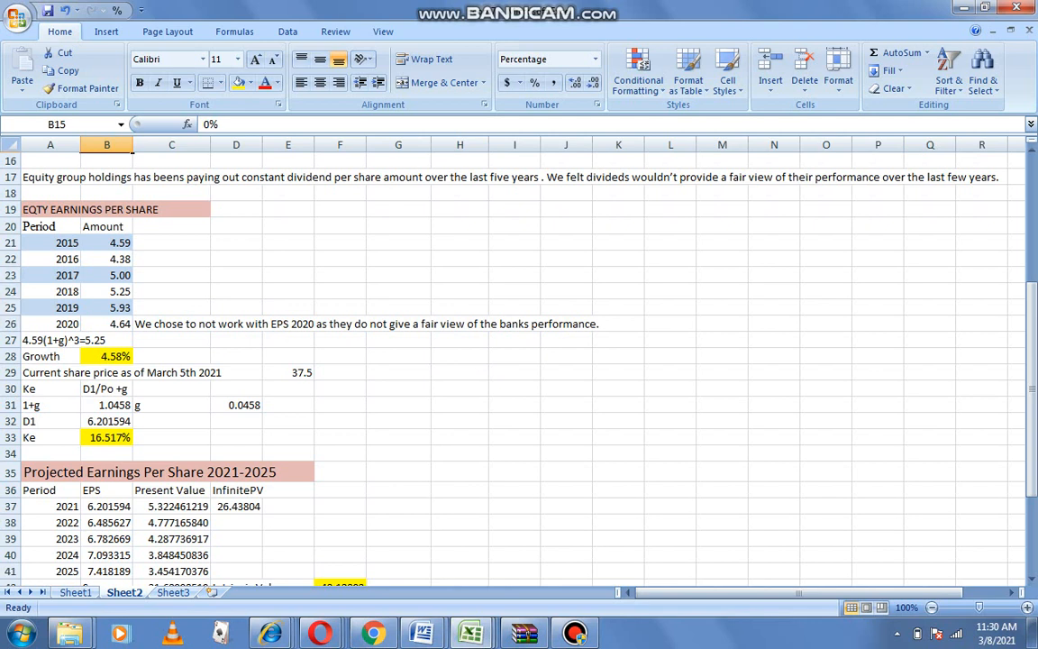
left_click(51, 390)
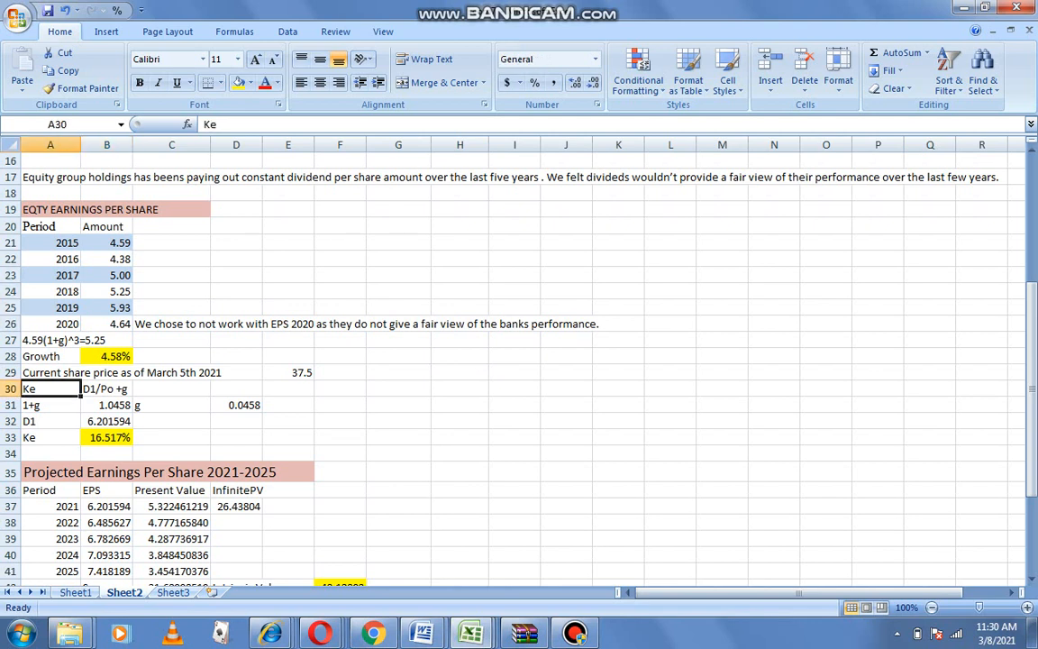
left_click(106, 390)
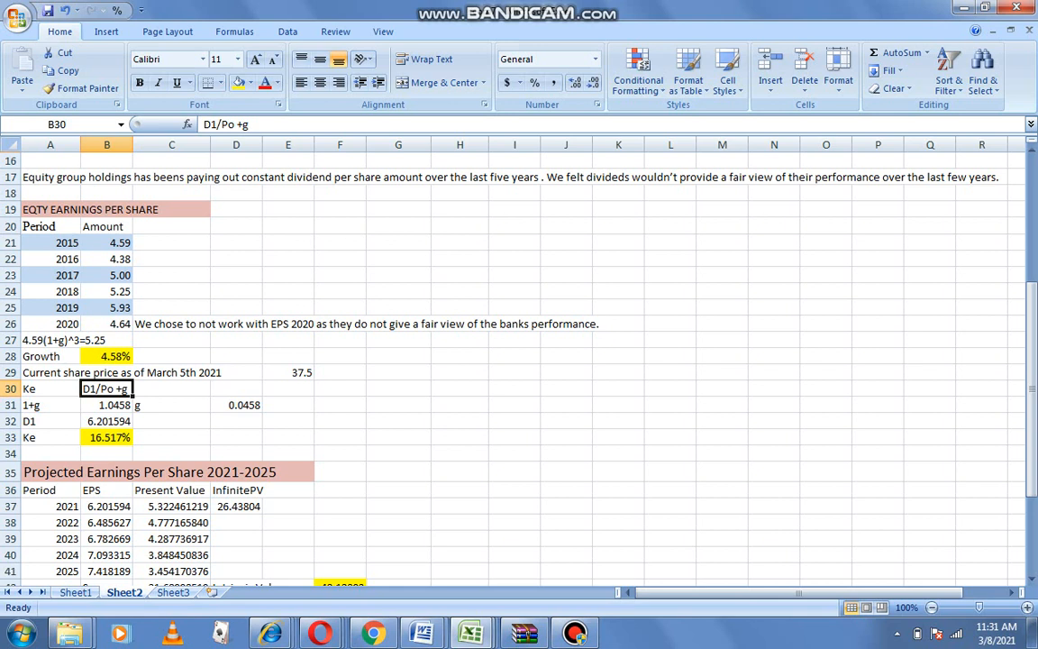
left_click(106, 421)
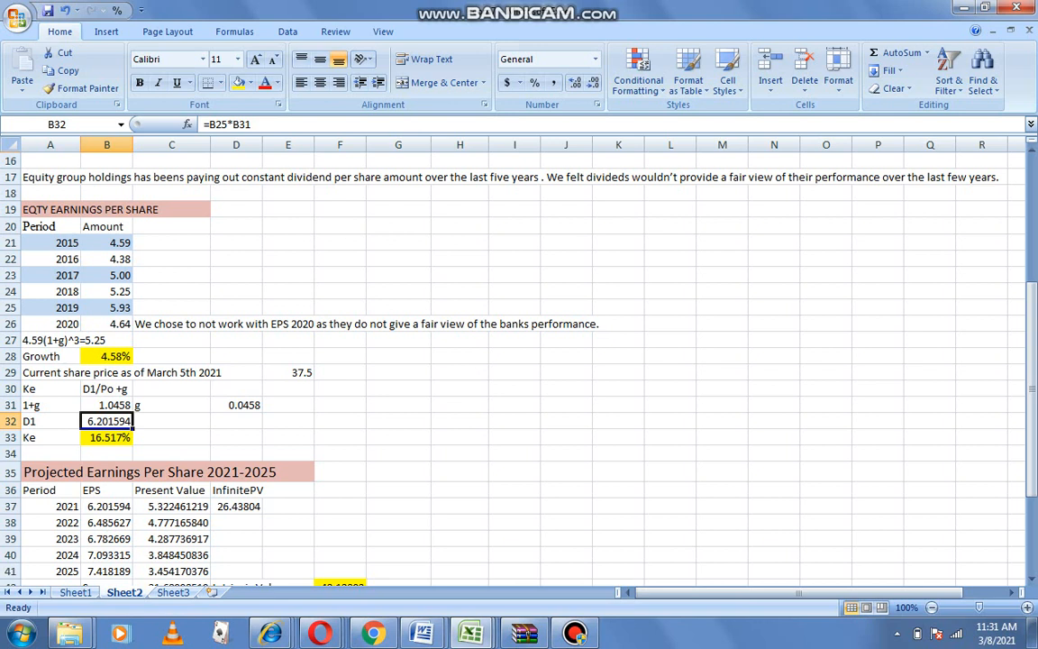
left_click(106, 406)
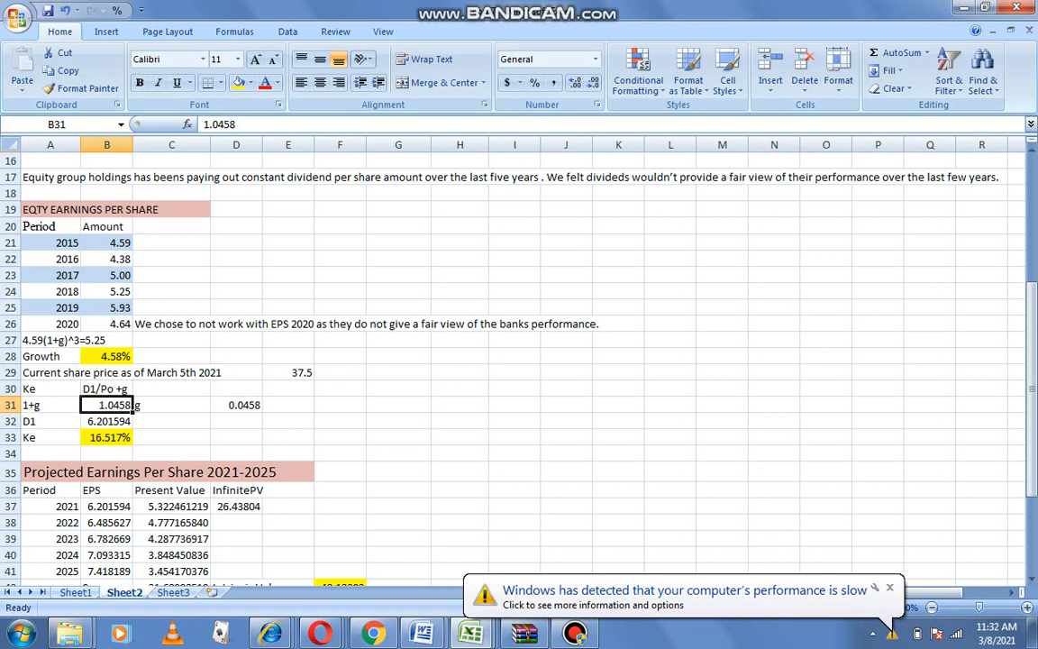
key("Down")
key("Down")
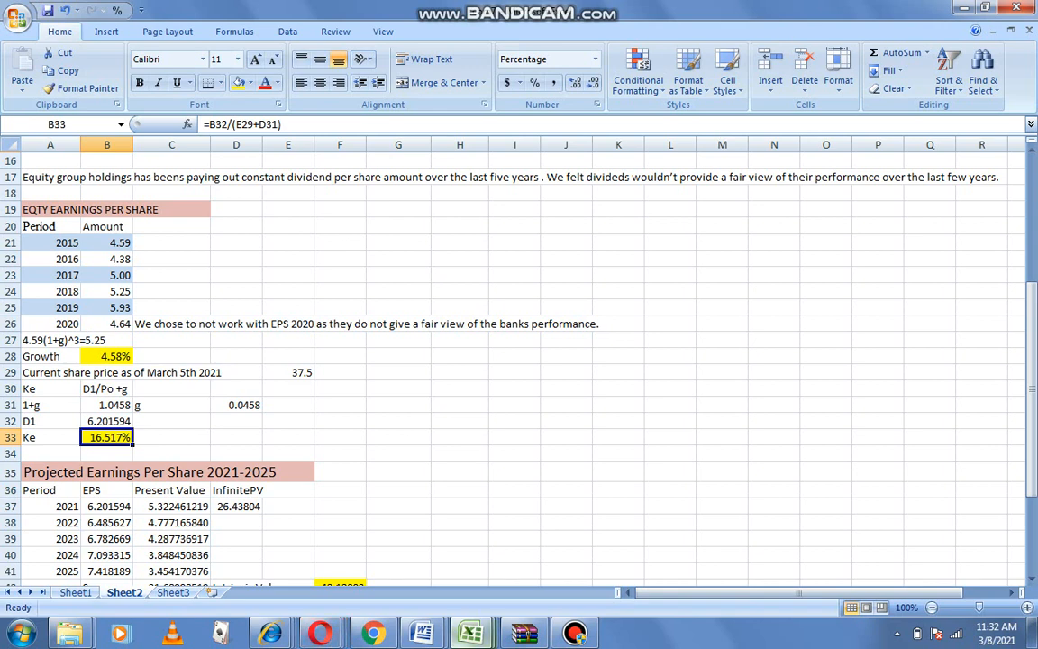
Step: Switch to the Book1-PRESE workbook and review the discounting rate notes on Sheet1, ending at the WACC formula in A34
mouse_move(471, 634)
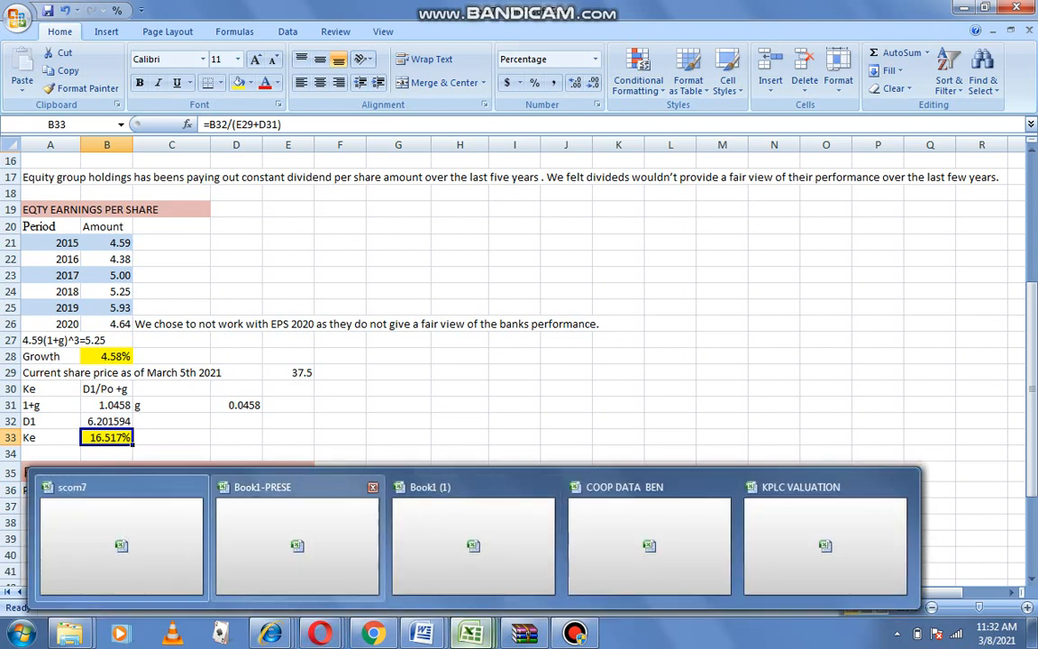
left_click(298, 545)
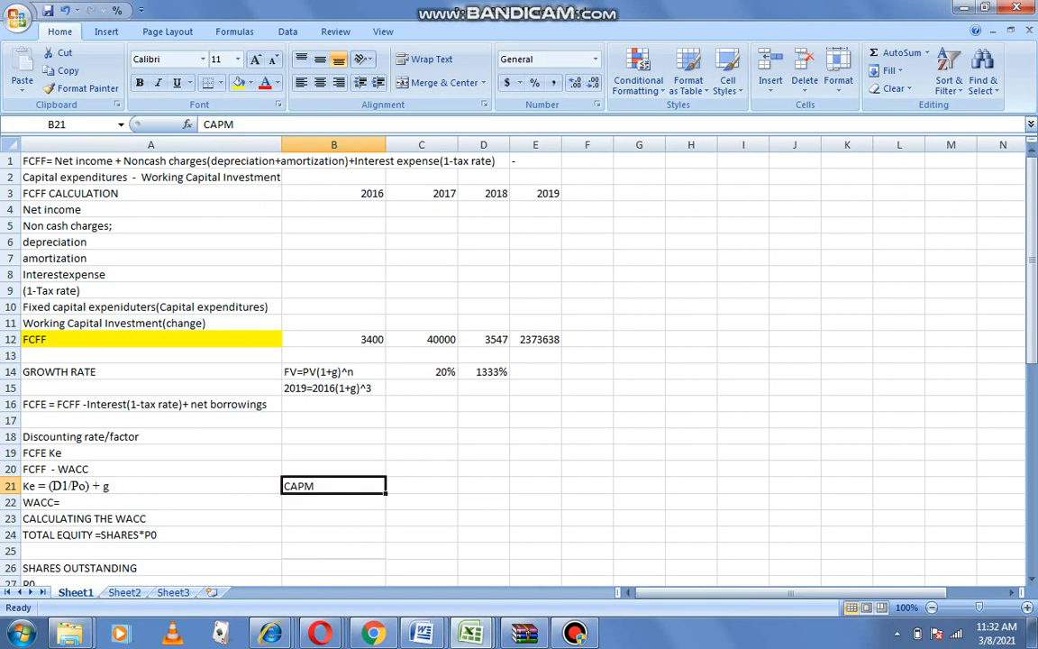
scroll(514, 360, "down", 3)
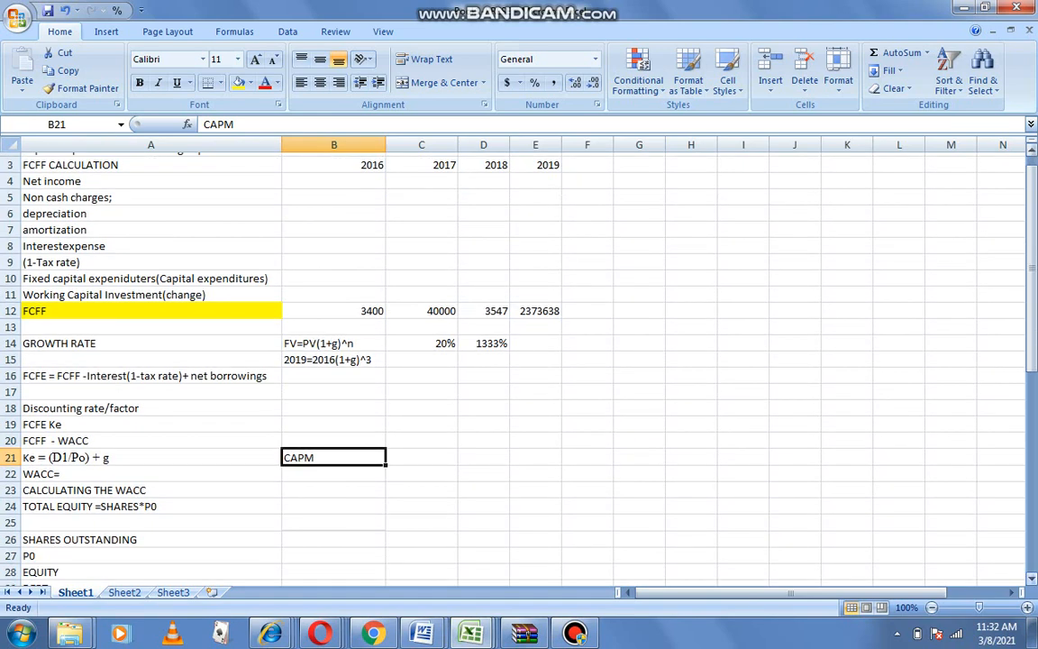
scroll(514, 361, "down", 1)
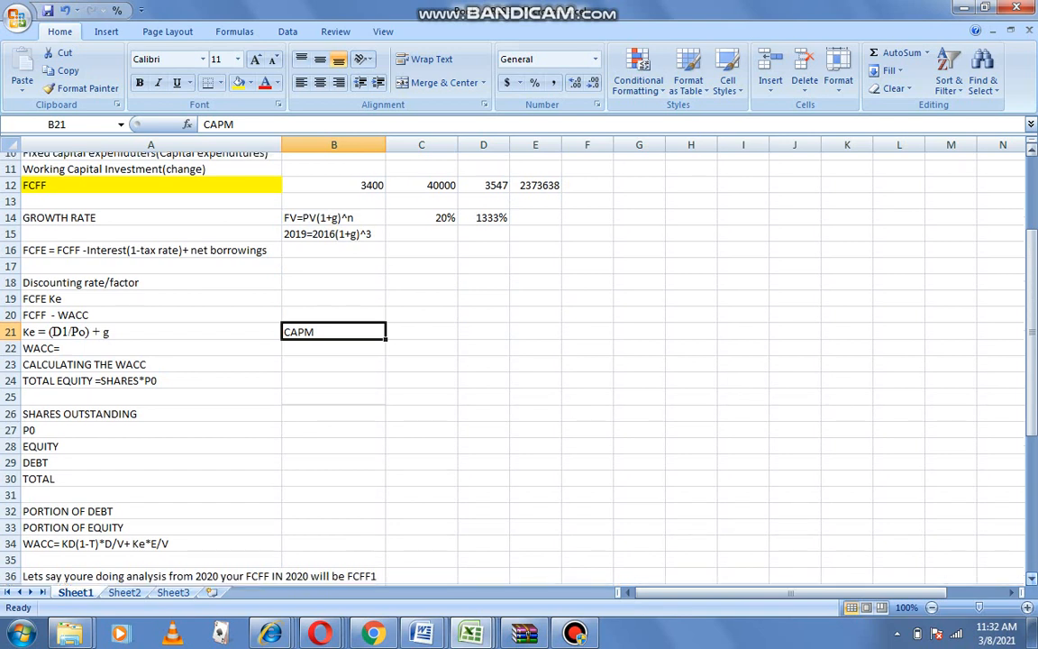
scroll(514, 361, "down", 1)
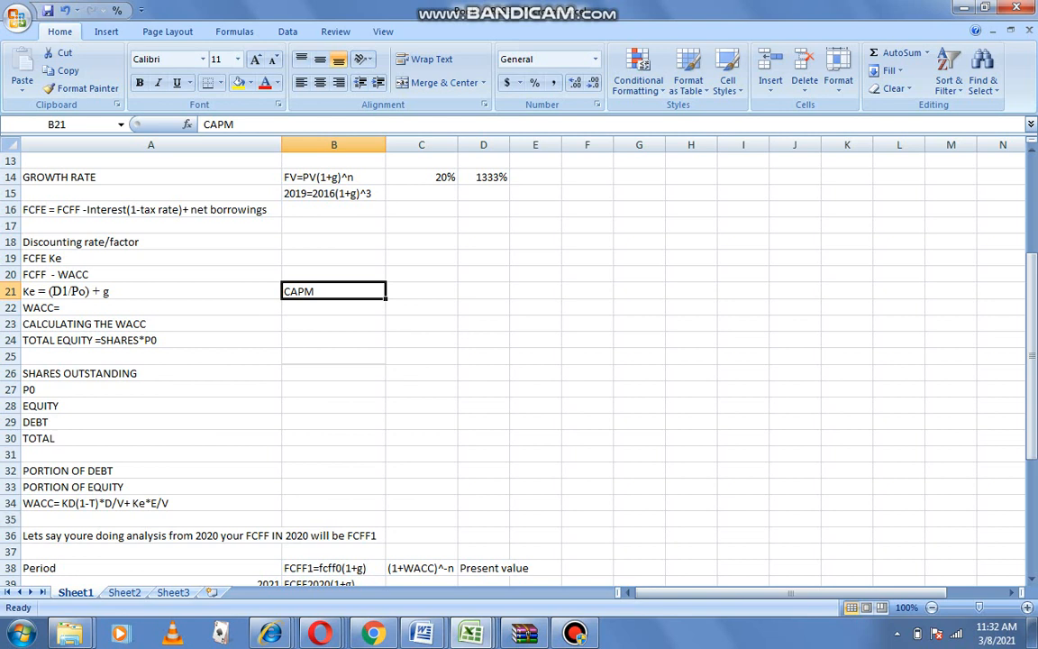
left_click(151, 503)
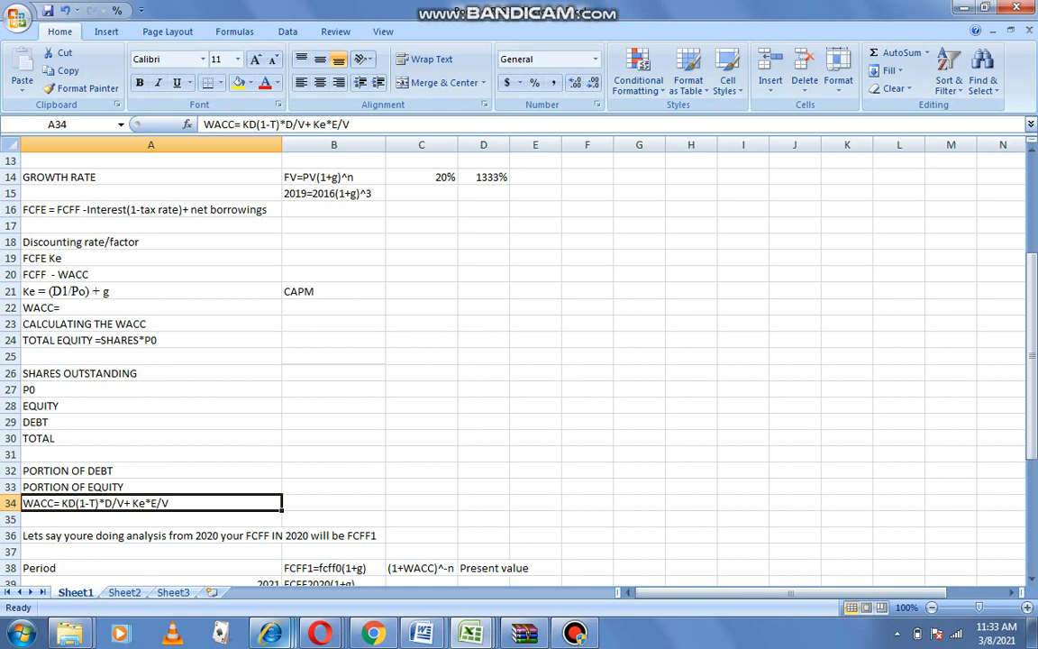
Step: Switch to the Opera browser and bring up the Reuters annual balance sheet of EQTY.NR
mouse_move(320, 633)
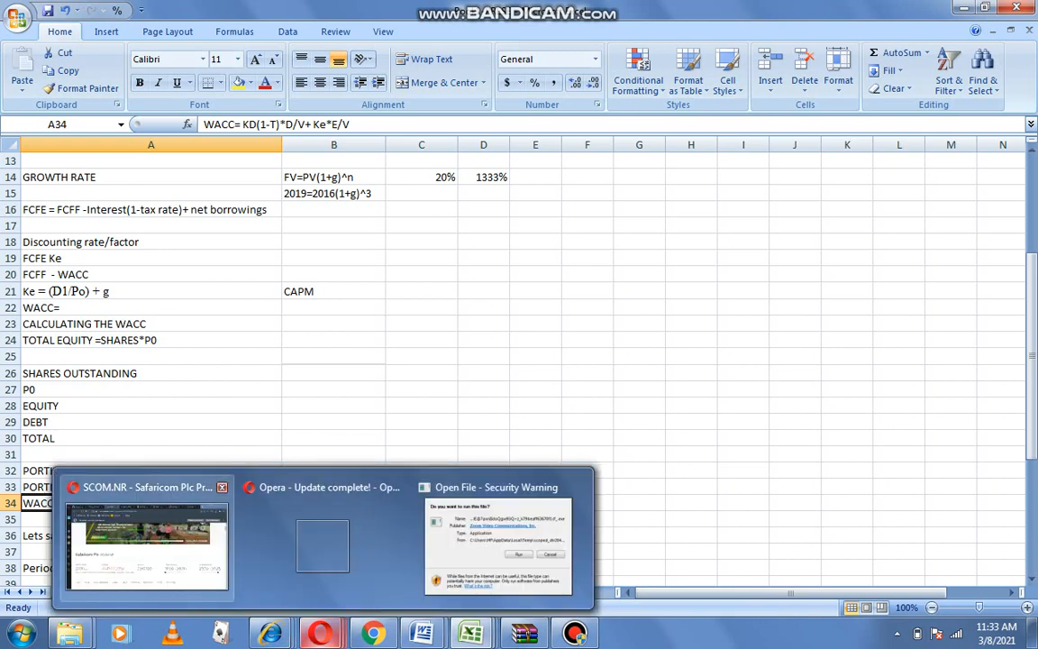
left_click(147, 541)
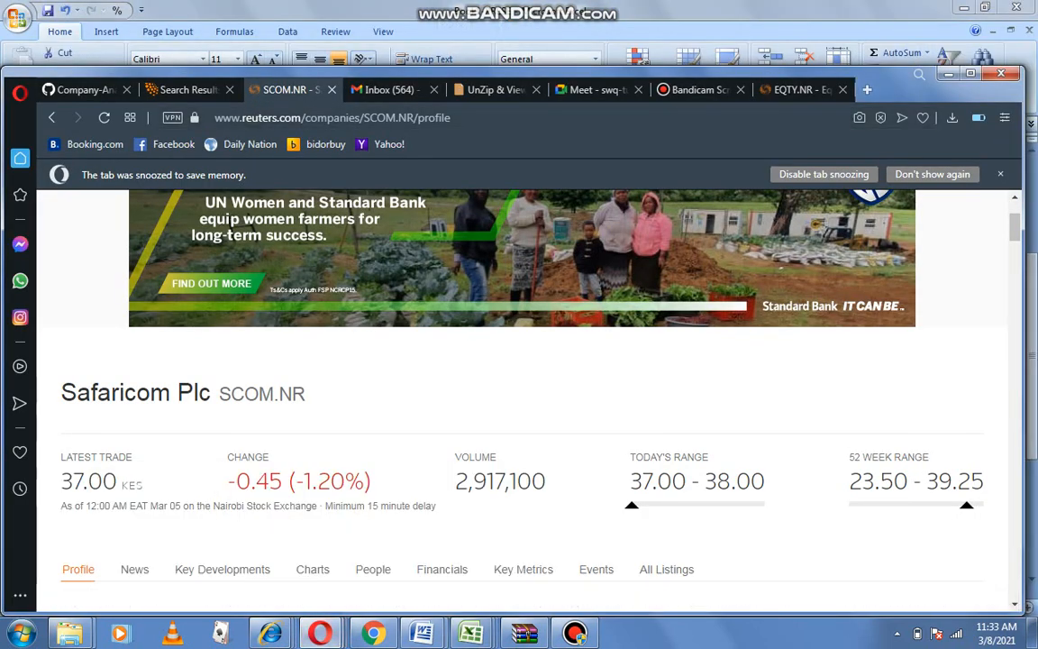
left_click(800, 90)
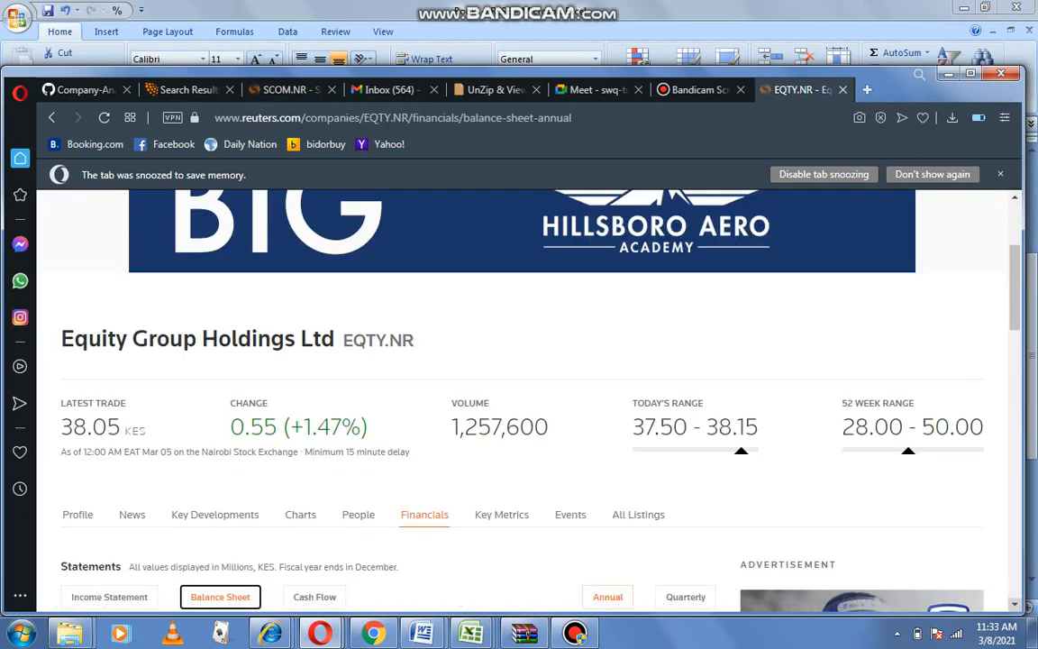
Step: Examine Equity Group Holdings' annual balance sheet from the assets through long-term and total debt to total equity and common shares outstanding
scroll(519, 397, "down", 5)
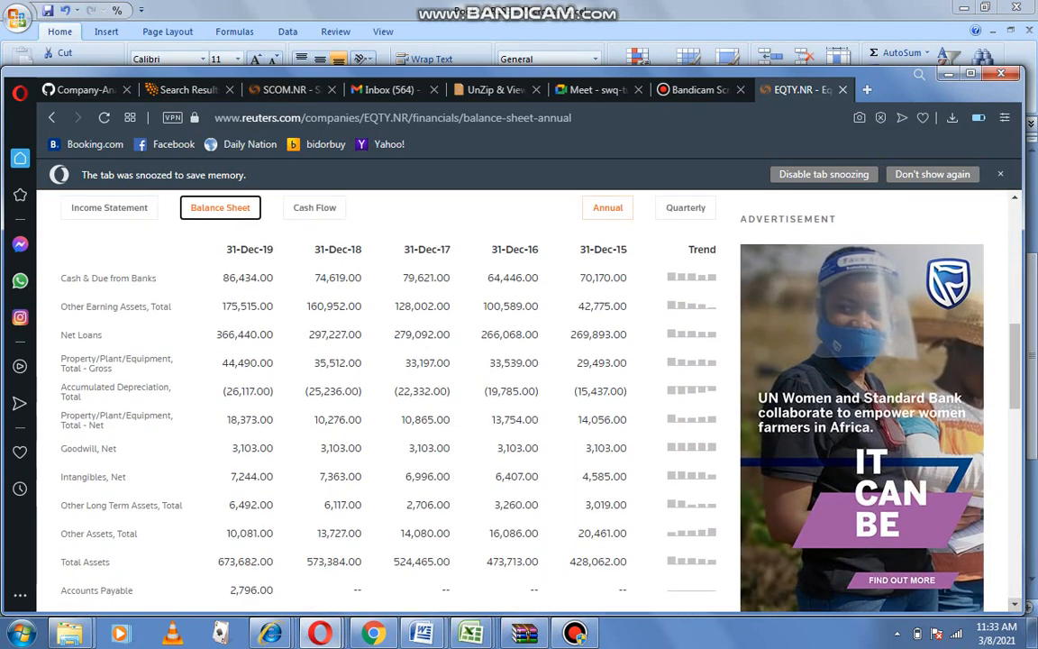
scroll(387, 397, "down", 2)
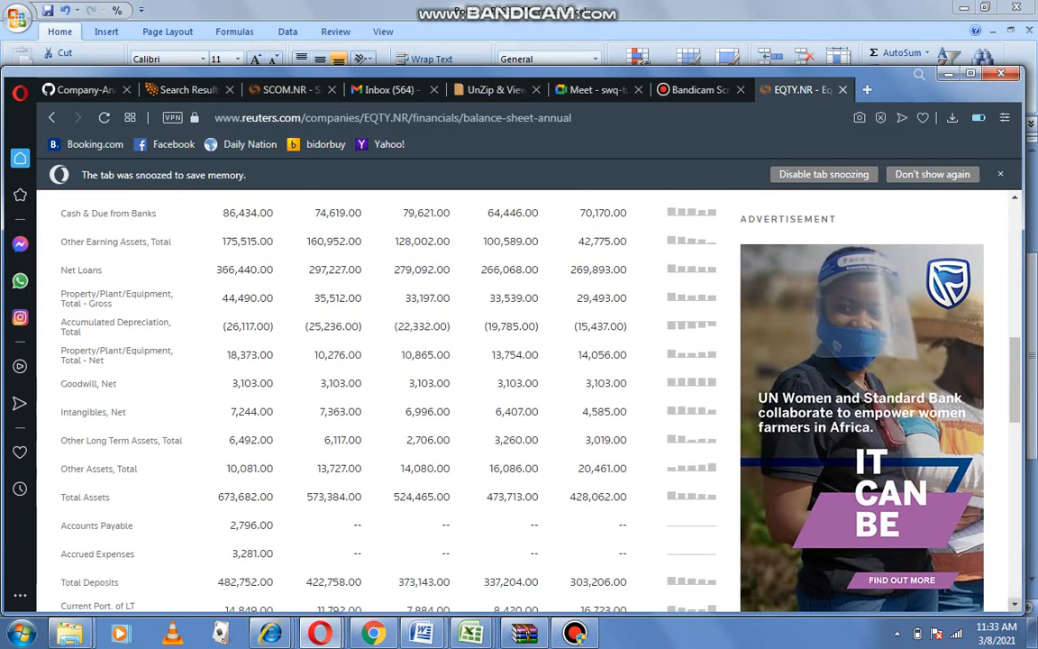
scroll(388, 397, "down", 1)
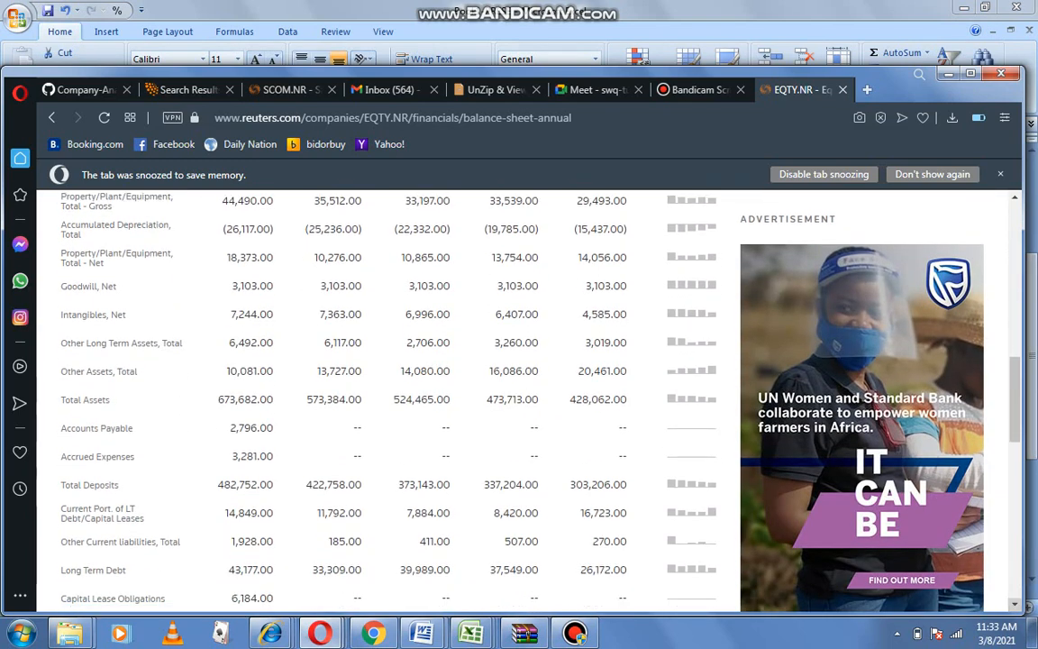
scroll(388, 397, "down", 3)
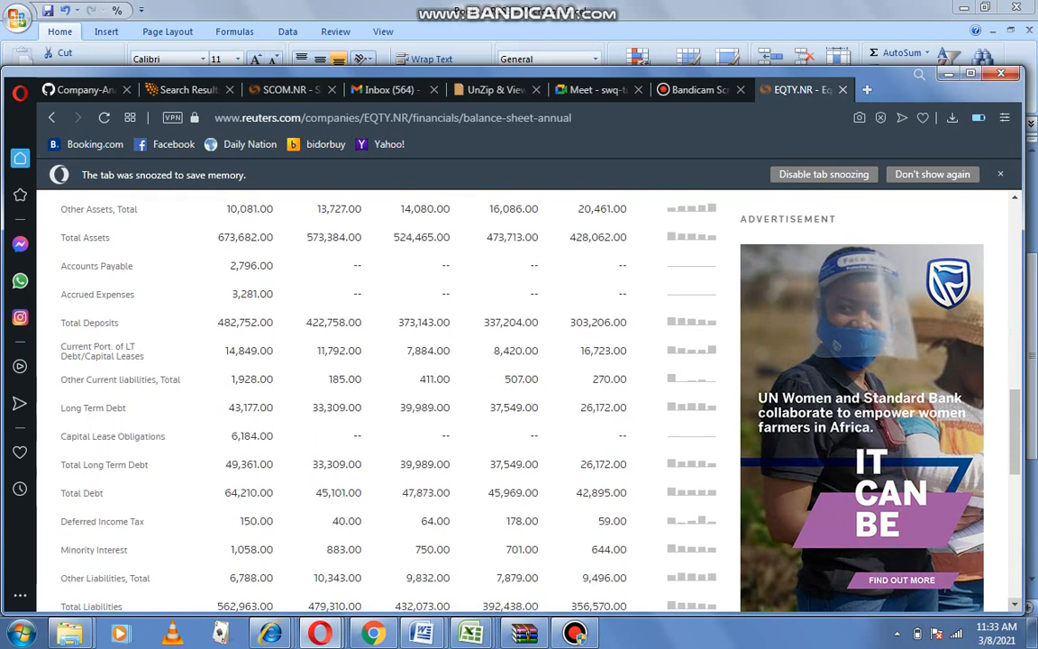
scroll(388, 397, "down", 1)
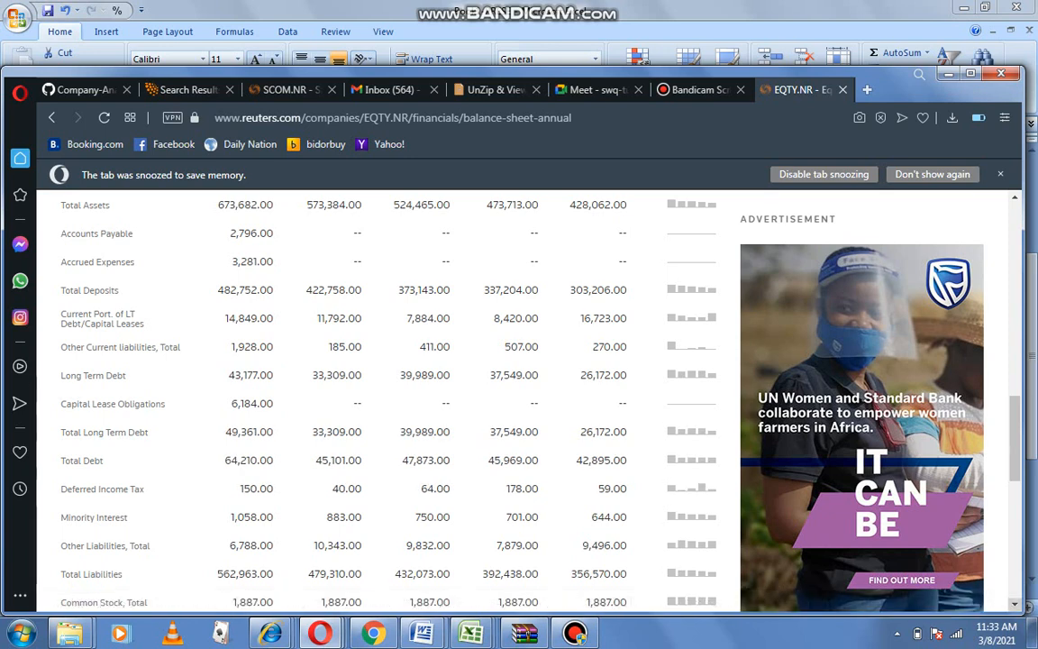
scroll(387, 396, "down", 4)
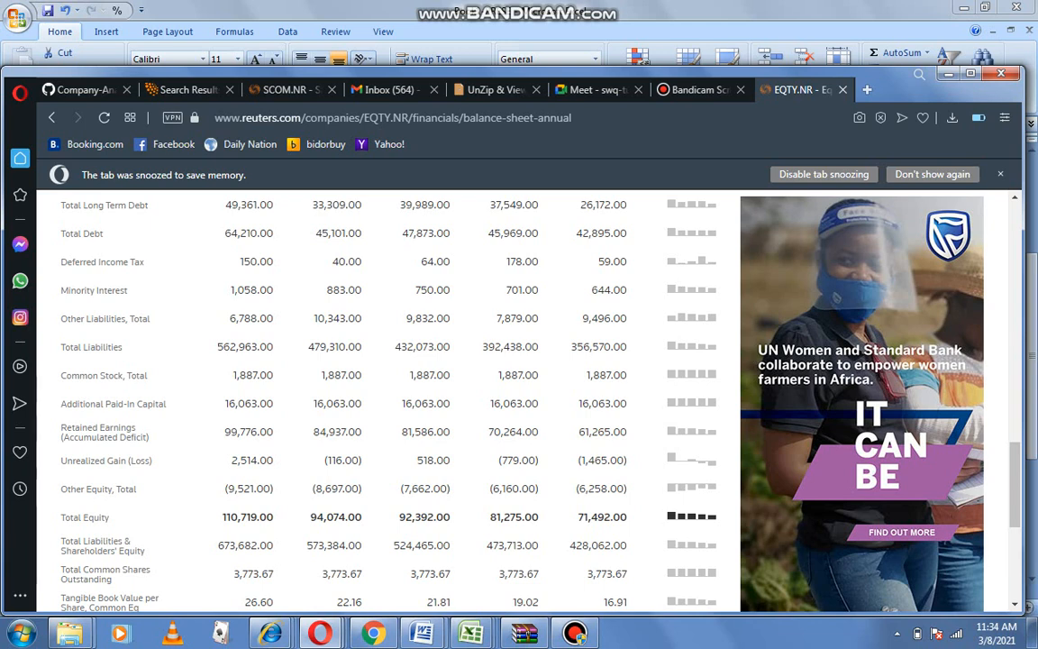
Step: Return to the Book1-PRESE workbook in Excel and review the FCFF valuation layout below the WACC formula, ending at the note in row 36
left_click(471, 633)
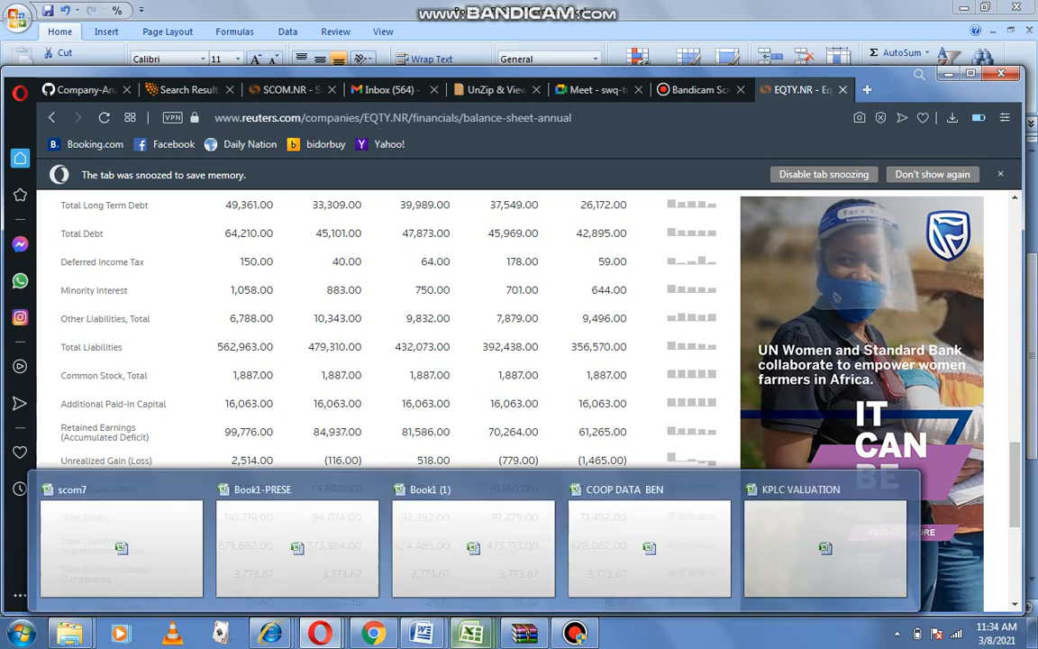
left_click(289, 568)
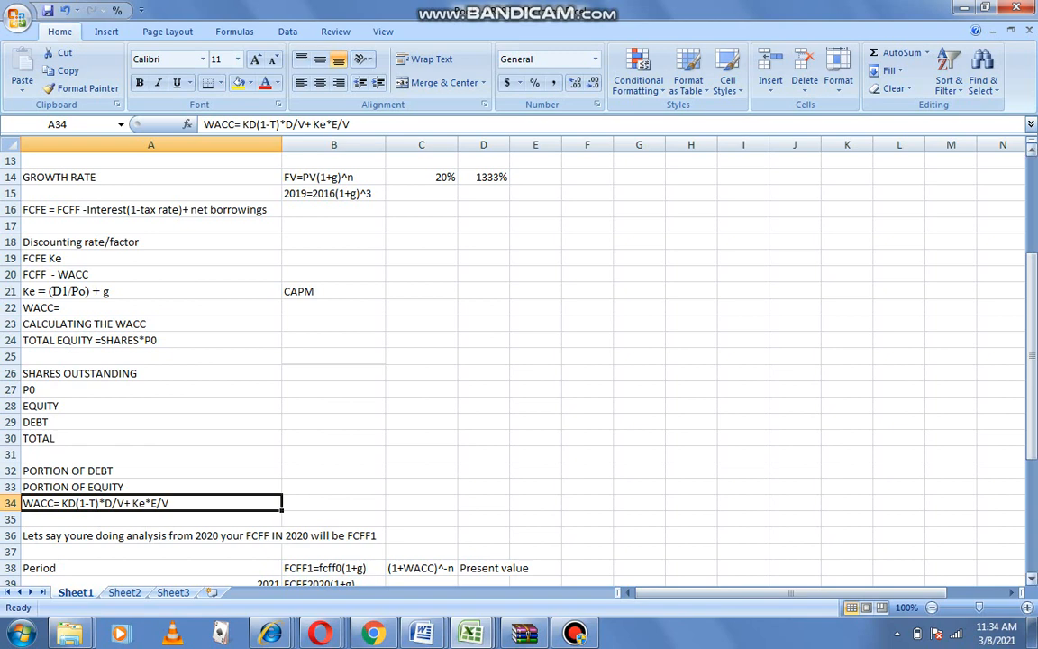
scroll(513, 361, "down", 4)
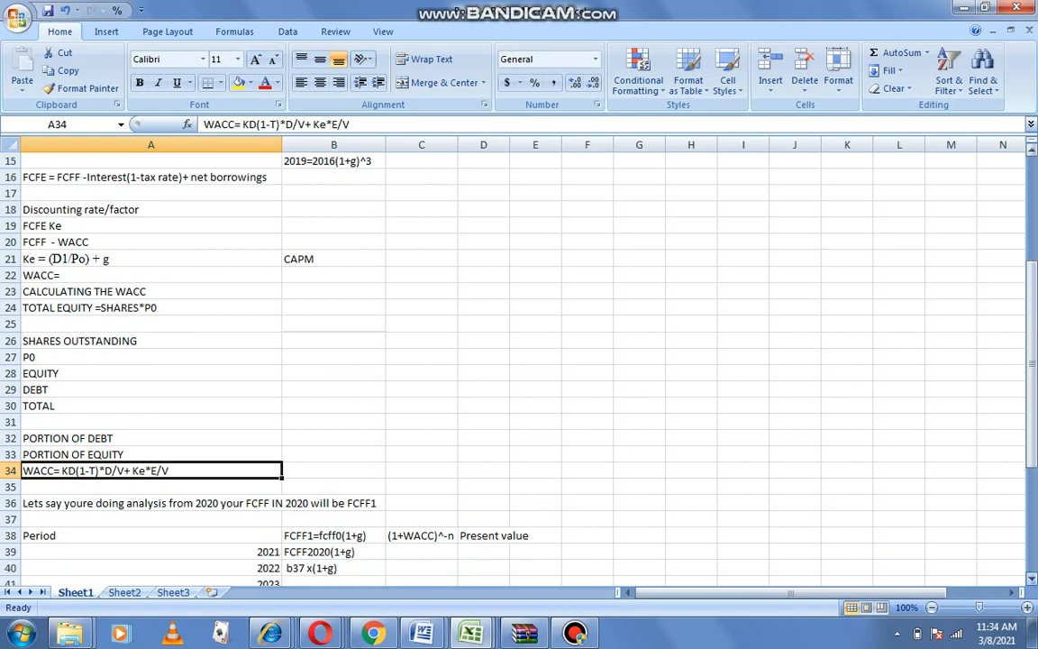
scroll(514, 360, "down", 1)
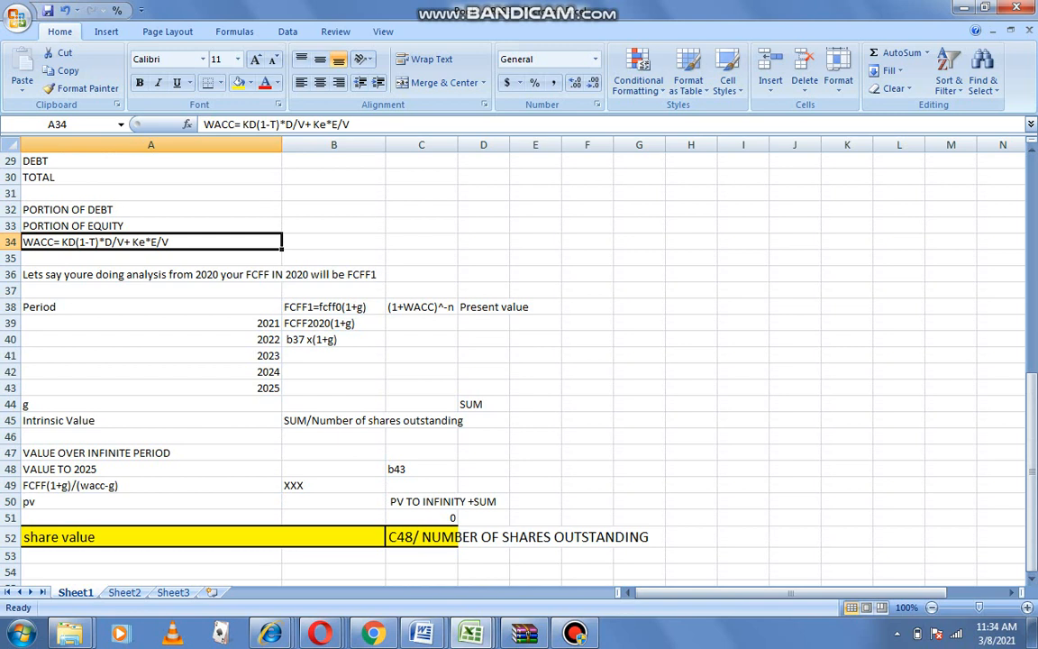
left_click(333, 275)
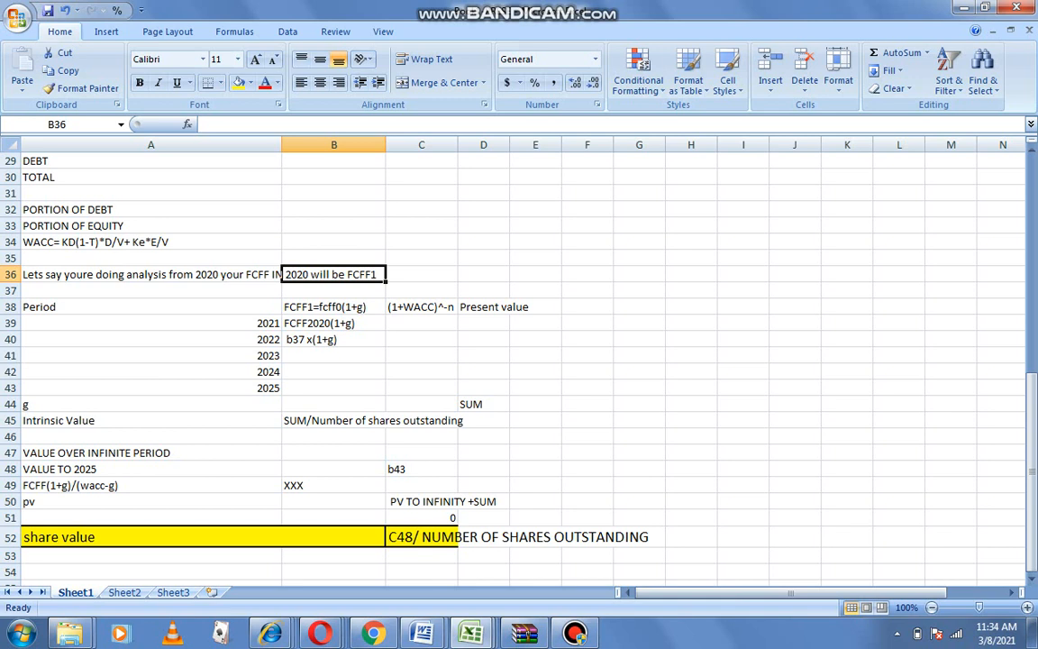
Step: Inspect the FCFF projection table from the Period heading in A38 through the growth formulas in B38 to B40
left_click(151, 307)
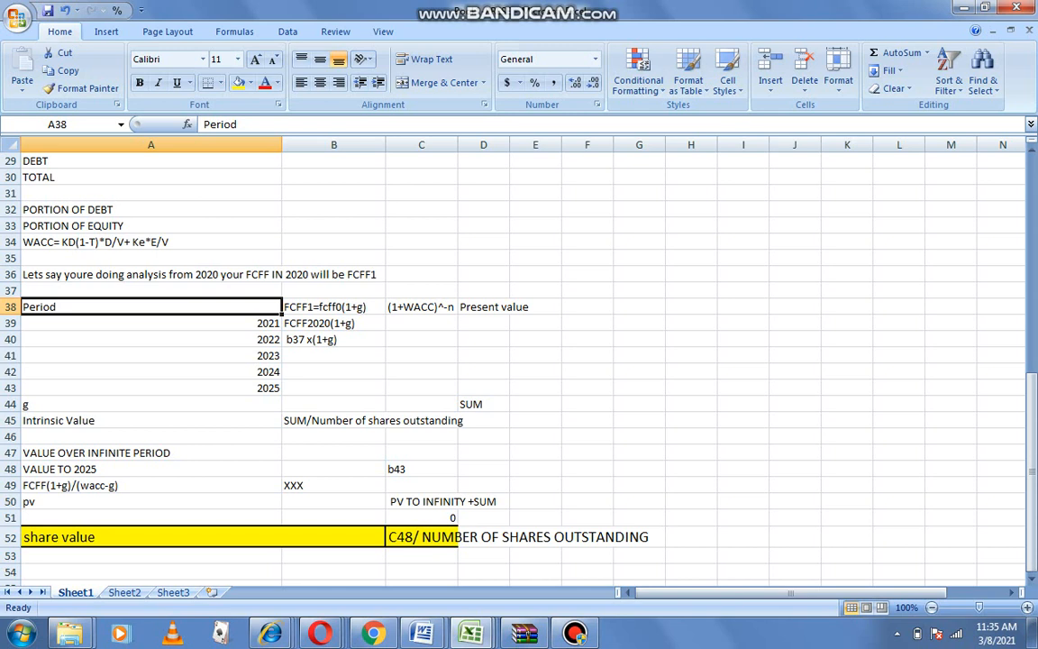
left_click(334, 308)
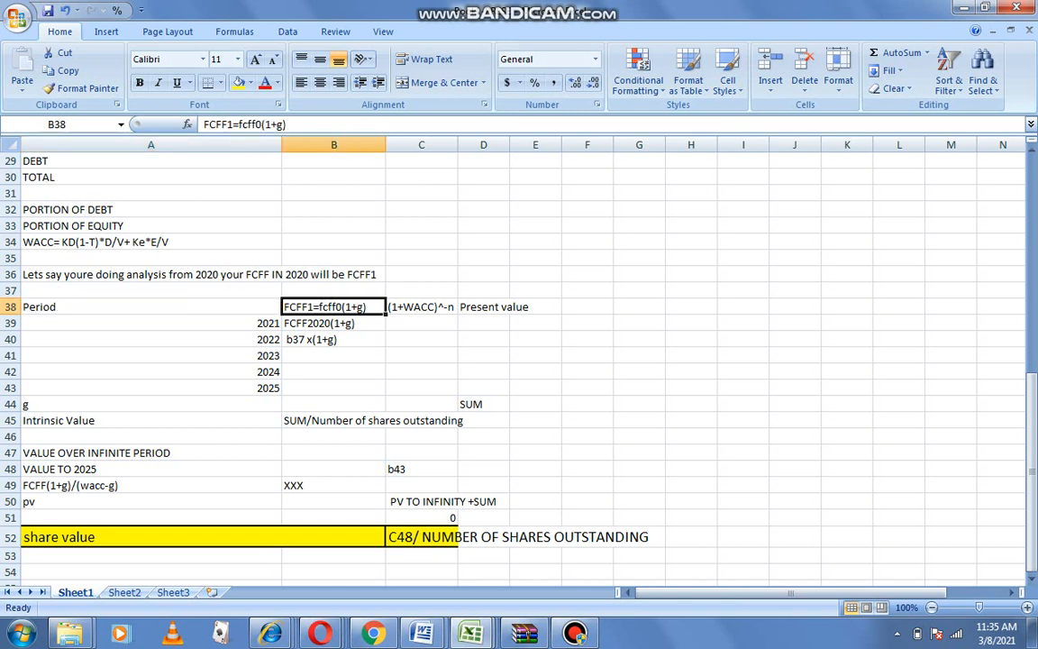
key("shift+Down")
key("shift+Down")
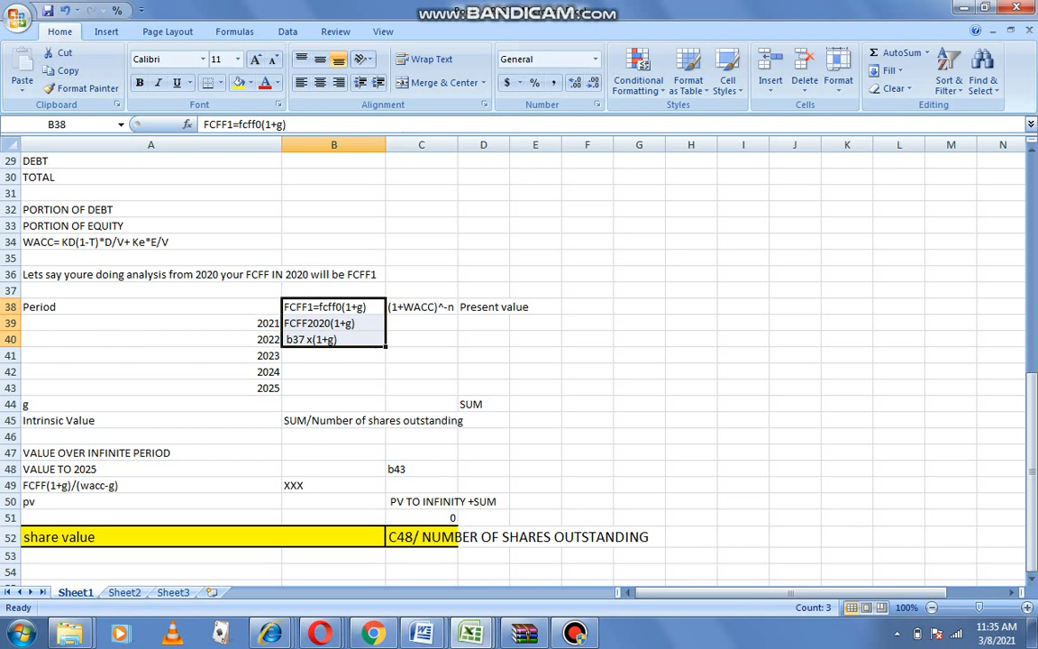
left_click(334, 324)
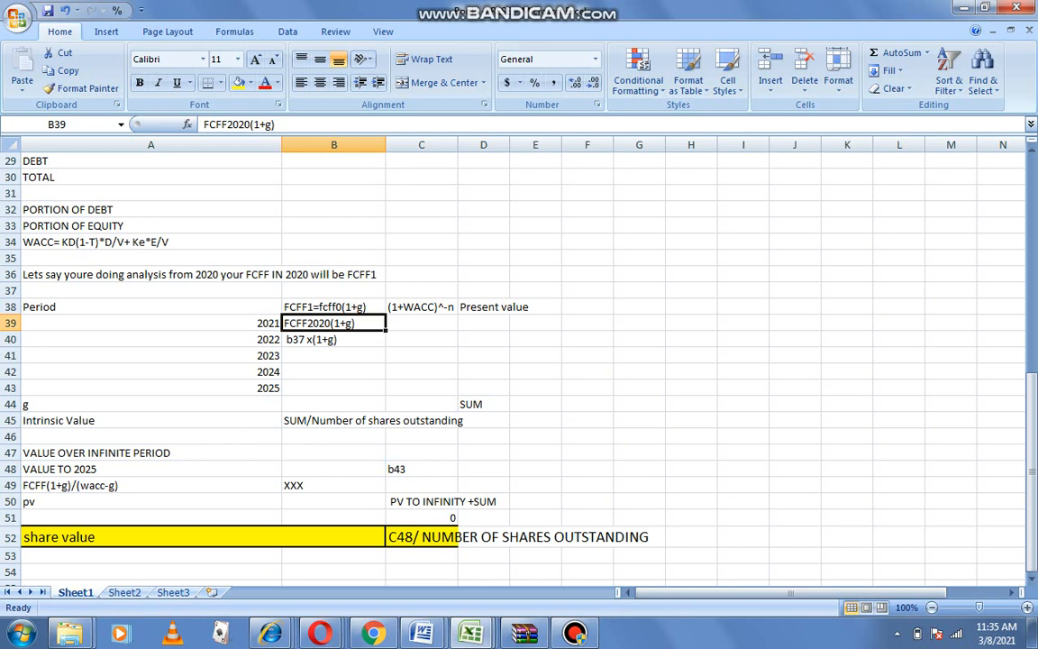
left_click(334, 340)
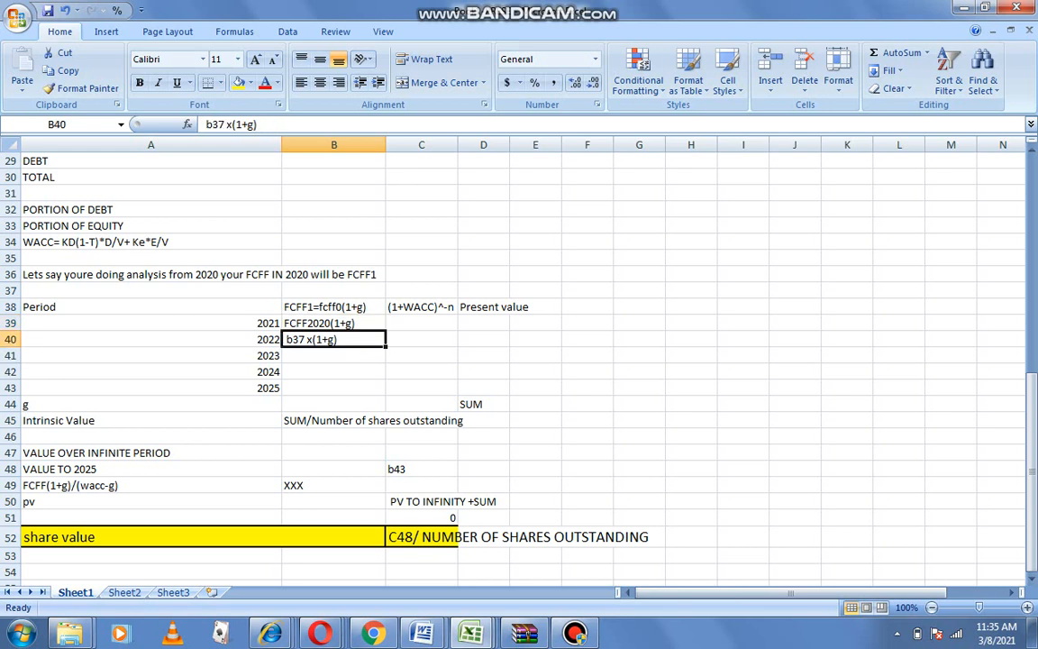